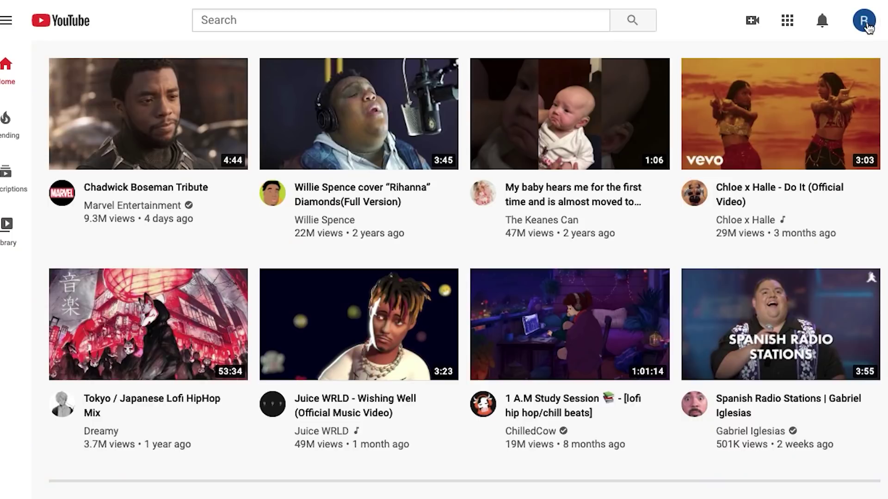
Step: Open the account menu and start creating a new channel
left_click(863, 20)
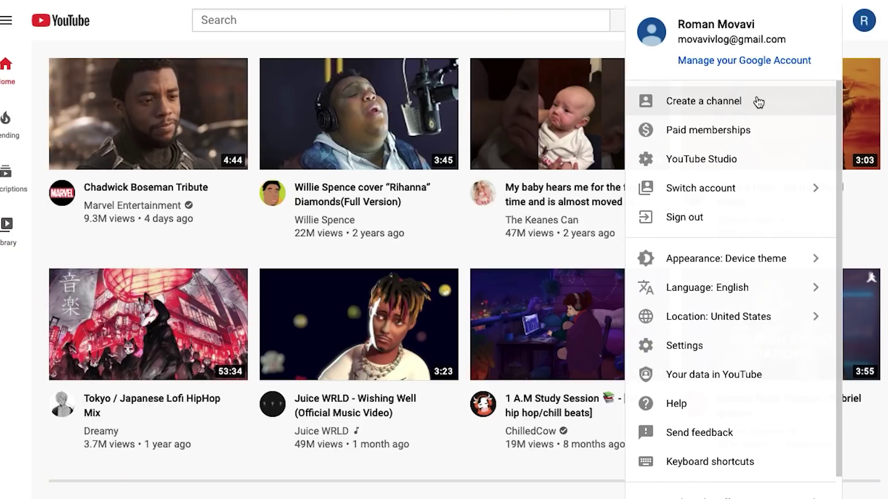
left_click(759, 102)
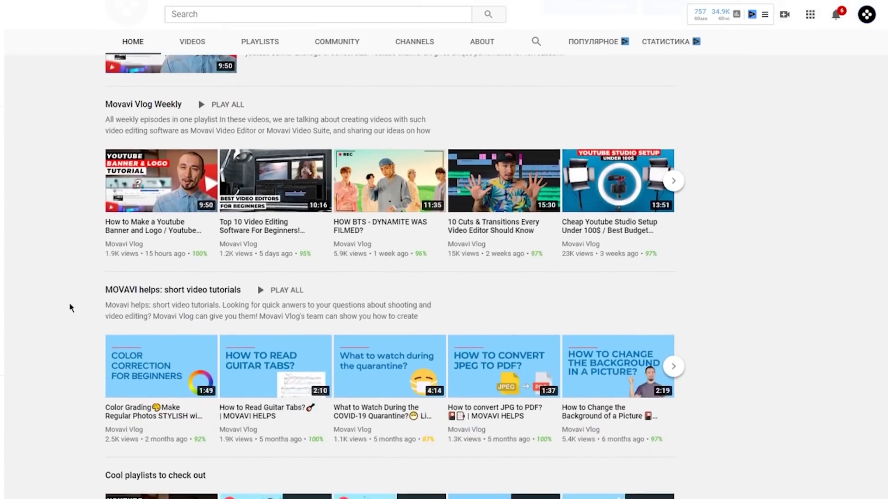
scroll(69, 307, "down", 3)
scroll(69, 308, "up", 7)
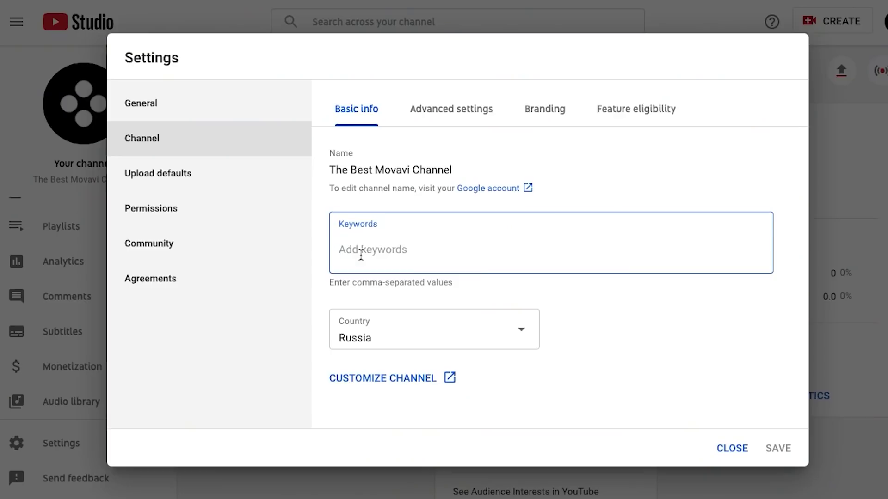
Step: Add 'creating videos' and 'video editing' as channel keywords, then begin typing another
key("Return")
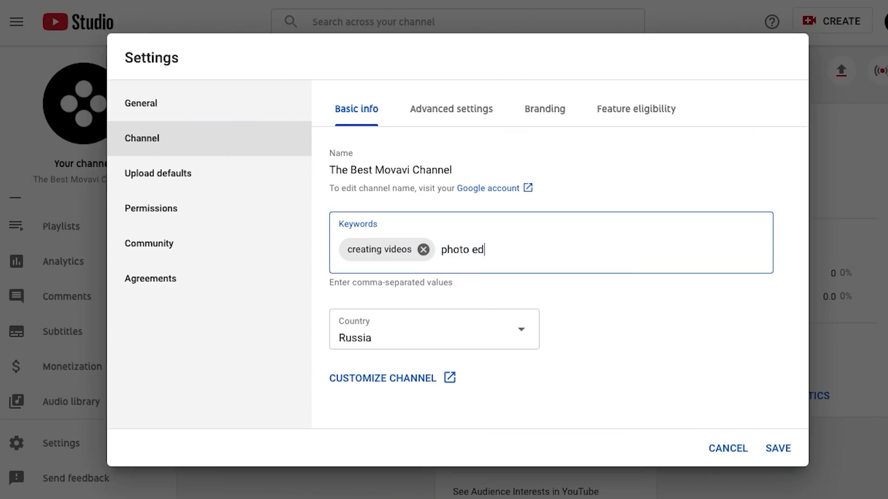
type("video editing")
key("Return")
type("scree")
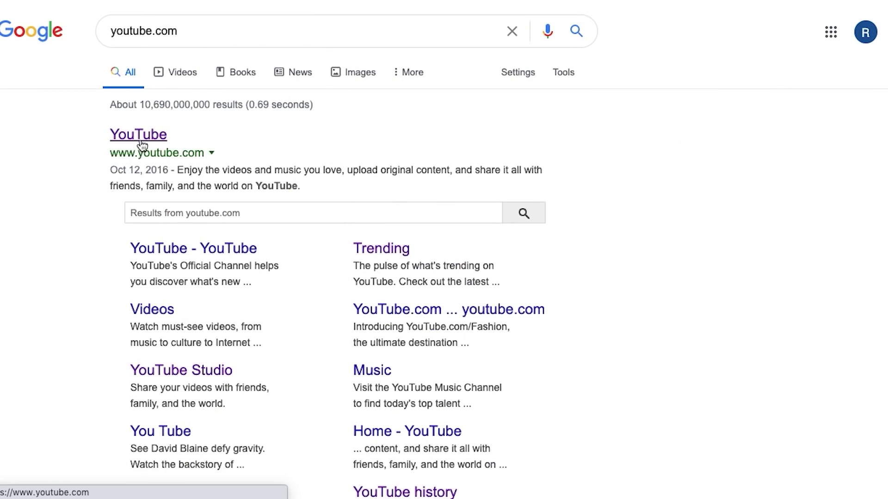
Step: Go to YouTube from the youtube.com search result and open the account menu
left_click(140, 139)
left_click(864, 21)
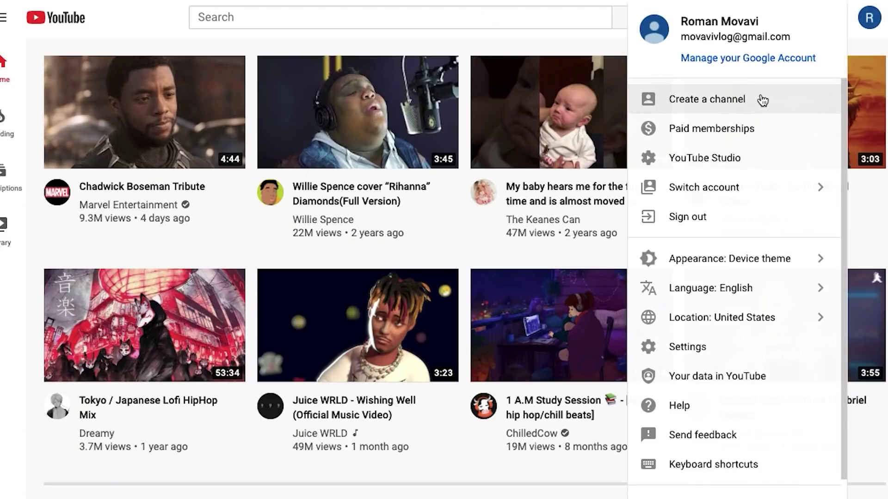
Step: Choose Create a channel and get started in the creator journey dialog
left_click(762, 101)
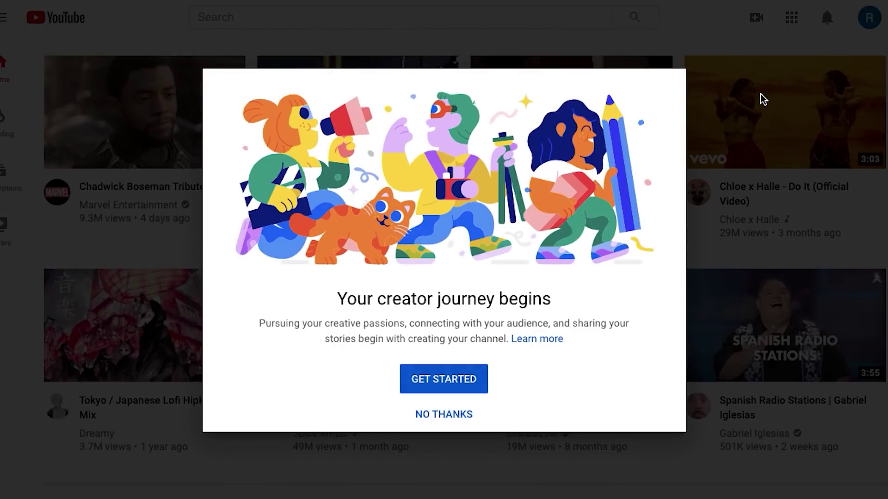
left_click(450, 386)
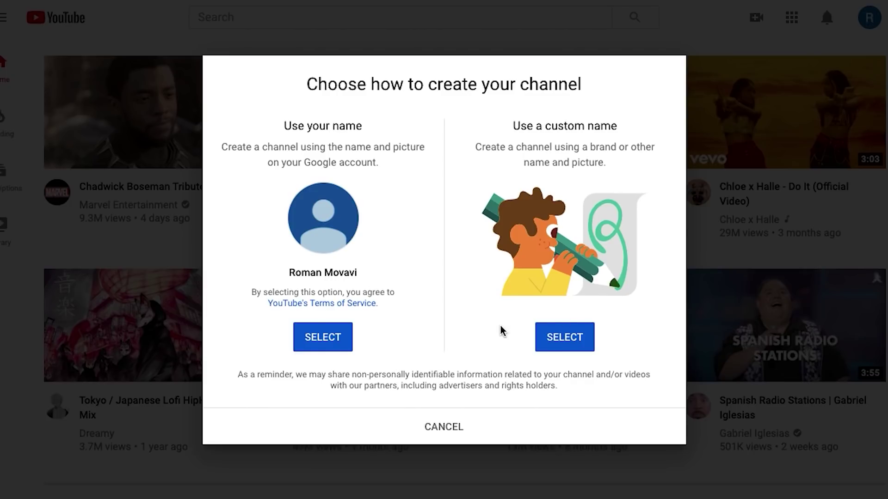
Step: Create a custom-name channel 'The Best Movavi Channel' and consent to its separate account
left_click(560, 334)
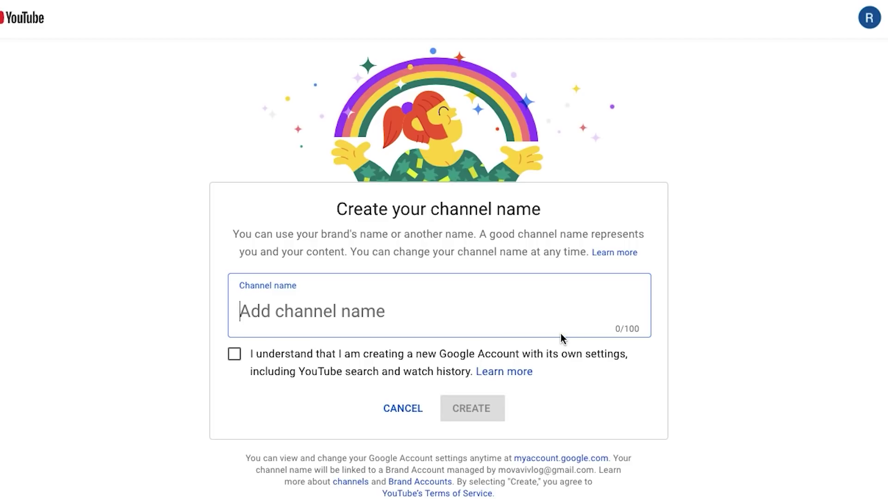
type("The ")
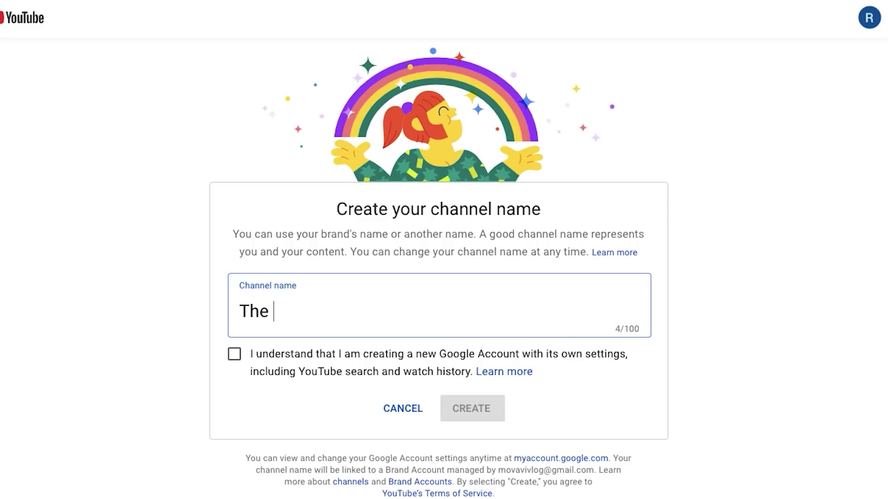
type("Best Movavi Channel")
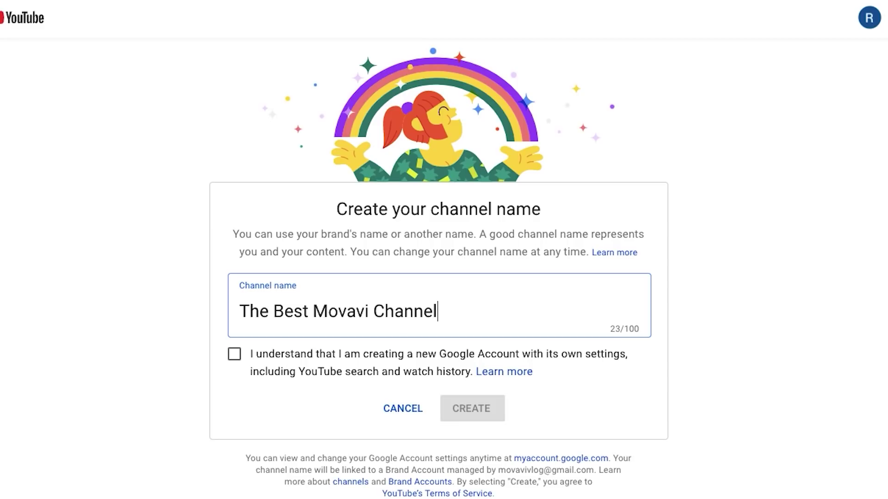
left_click(235, 355)
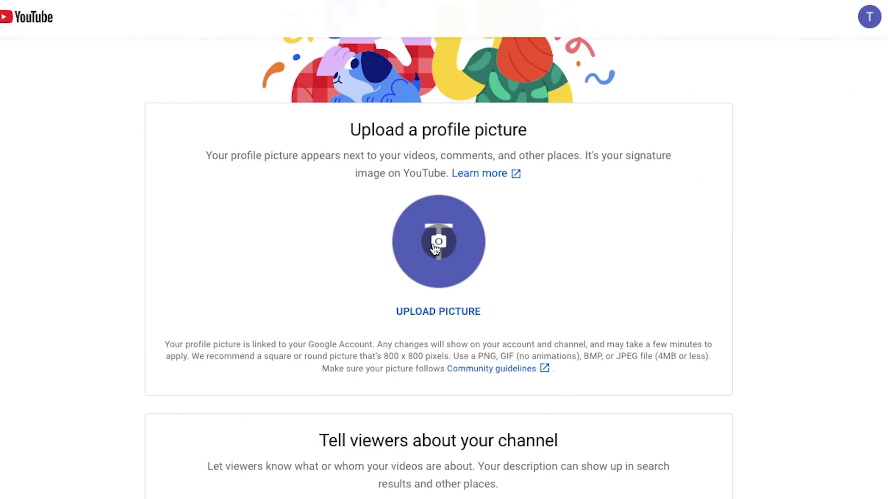
Step: Upload 'youtube logo - white 1.png' as the new channel's profile picture
left_click(435, 249)
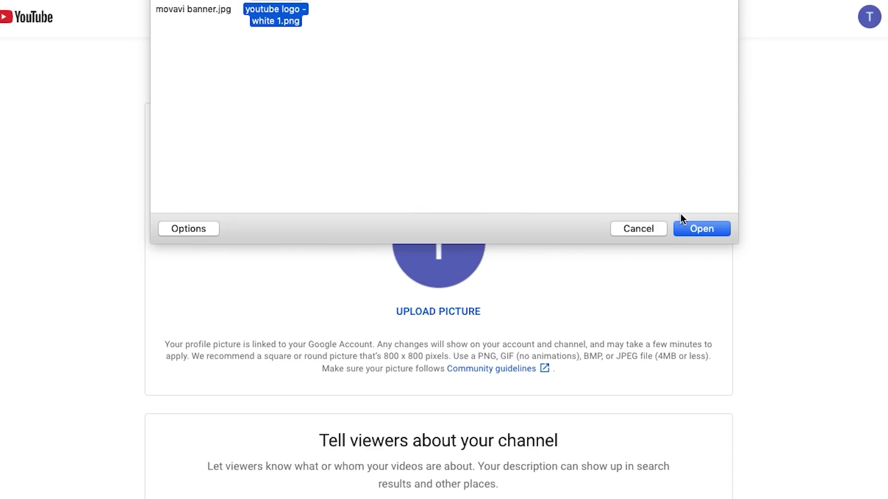
left_click(694, 233)
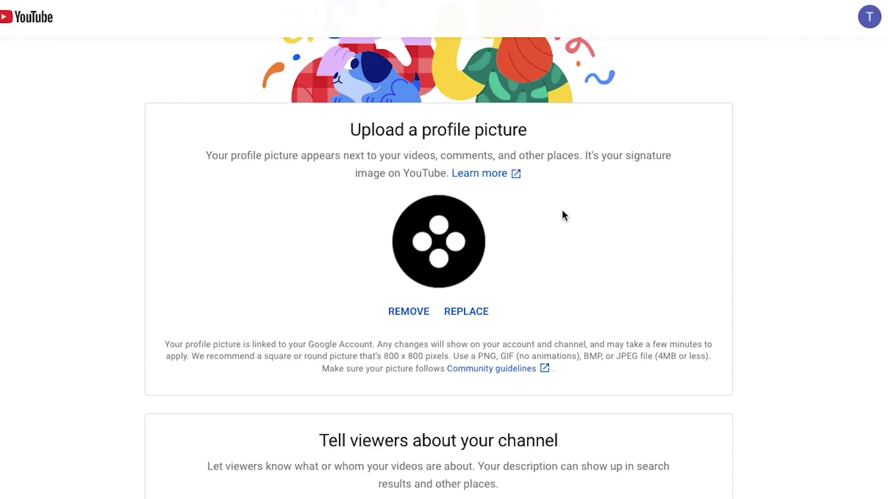
scroll(565, 215, "down", 6)
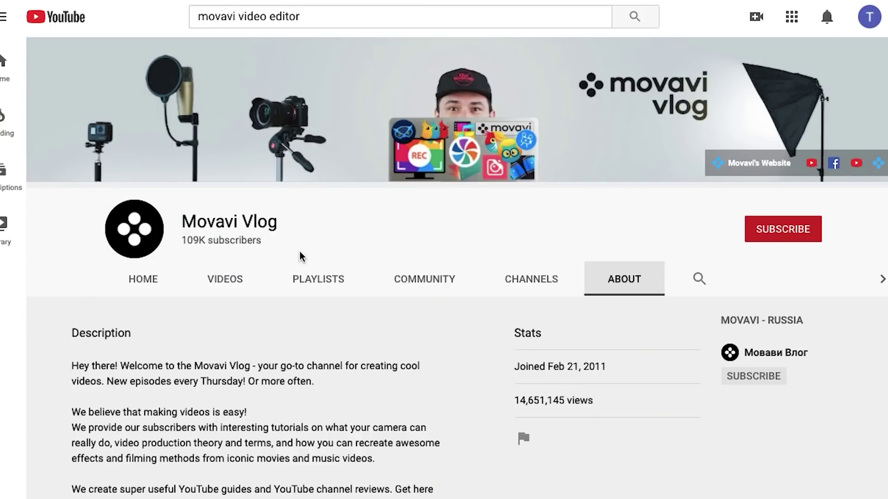
Step: Copy the Movavi Vlog About paragraphs, including YouTube guides and Subscribe, into the channel description
scroll(299, 251, "down", 2)
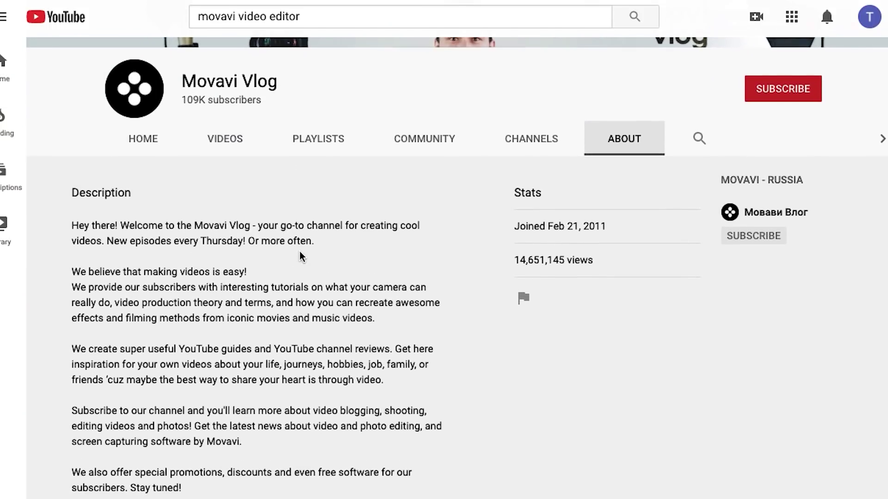
scroll(300, 251, "down", 1)
scroll(300, 251, "down", 2)
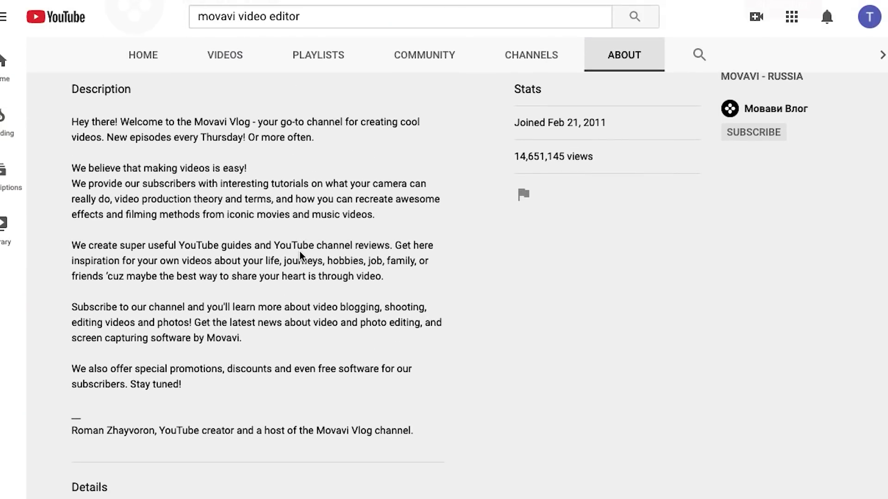
left_click_drag(72, 184, 371, 210)
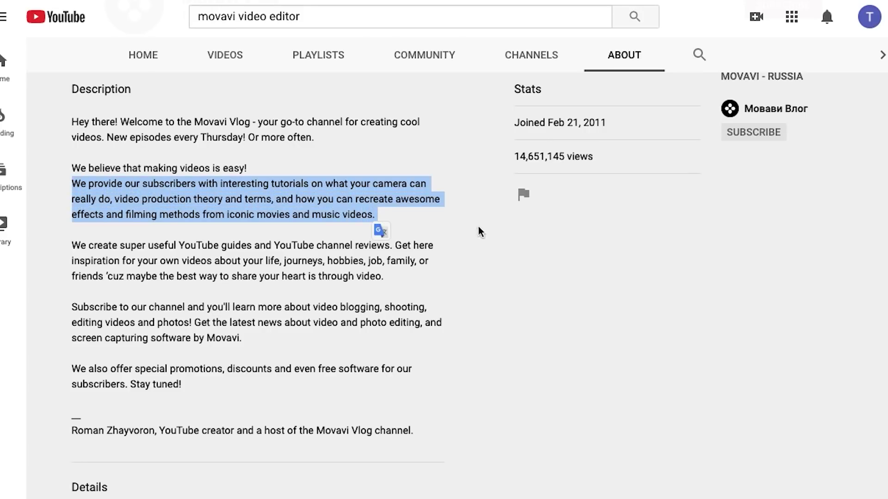
left_click(249, 302)
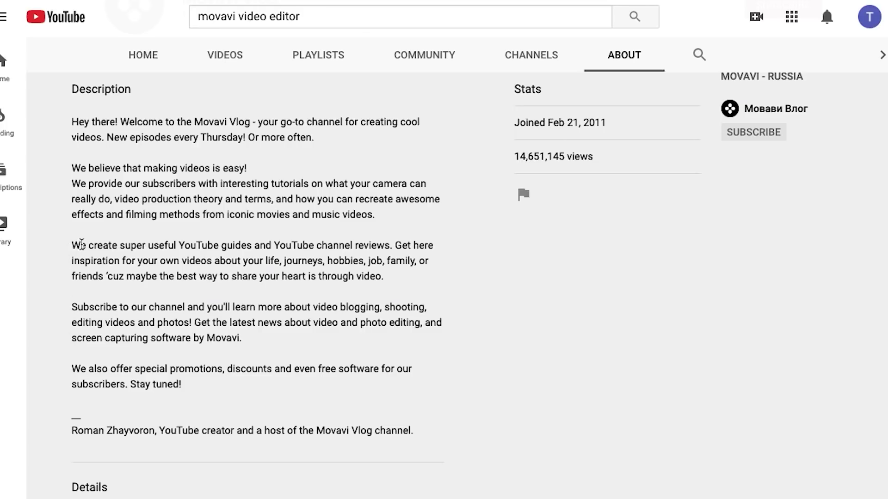
left_click_drag(111, 242, 327, 278)
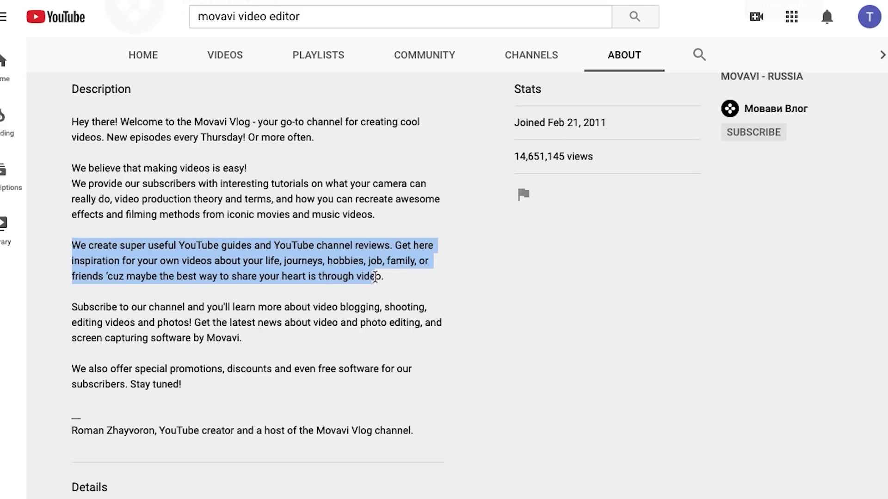
left_click(550, 282)
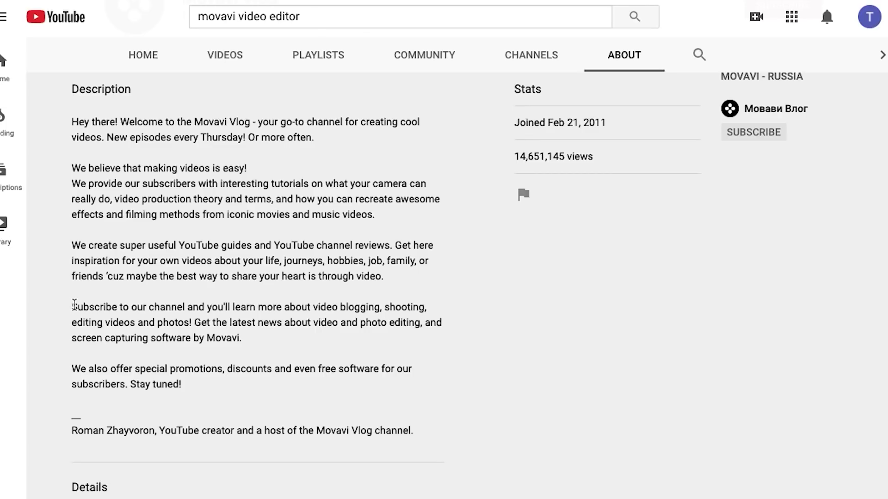
left_click_drag(74, 304, 243, 335)
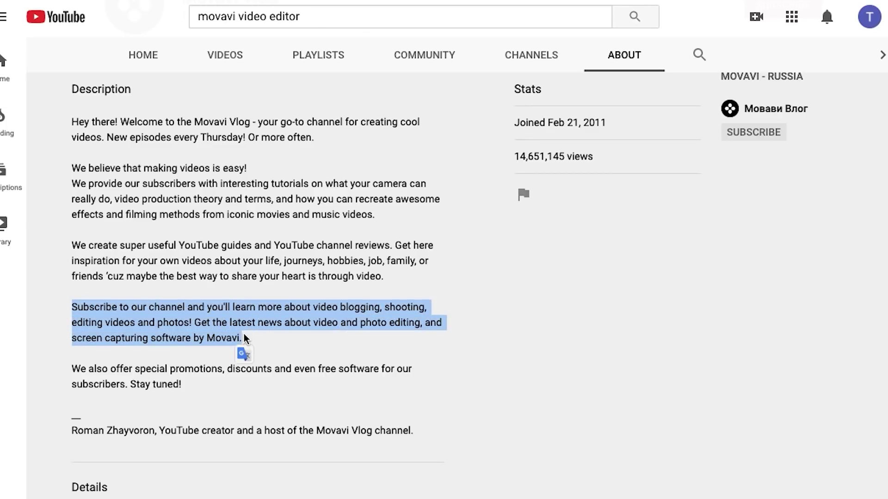
left_click(523, 322)
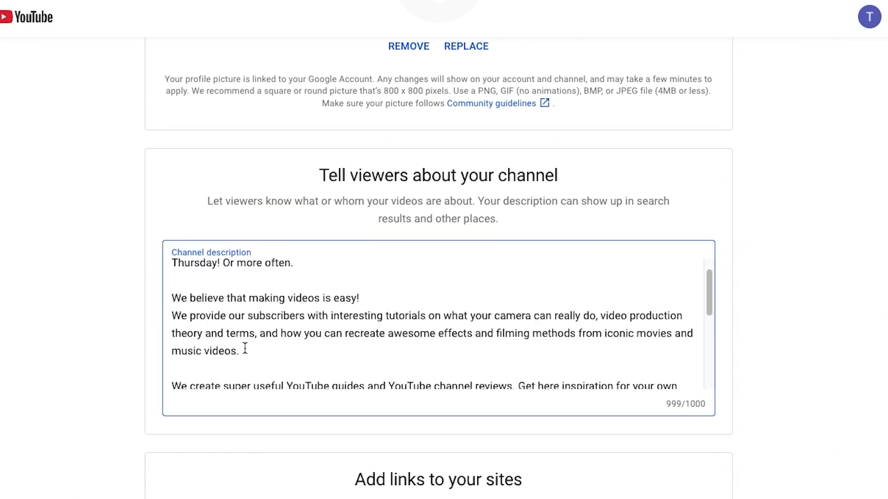
scroll(245, 349, "up", 1)
scroll(245, 349, "down", 6)
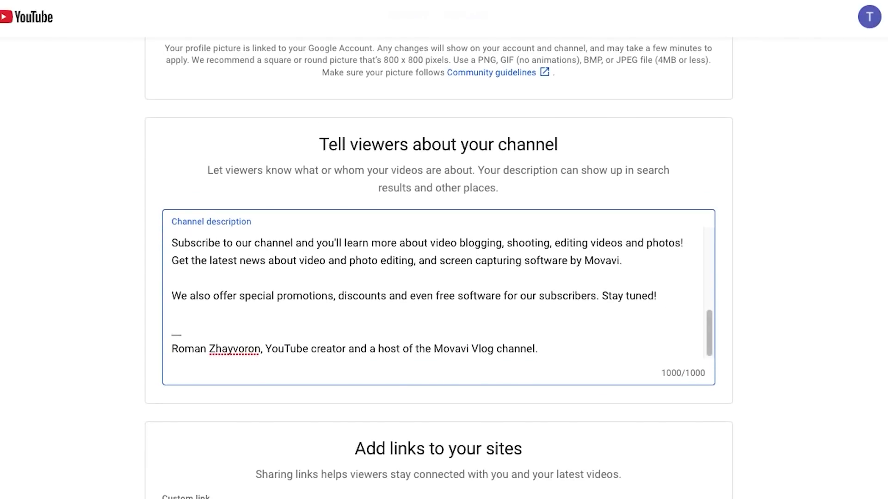
Step: Trim the description to 999 characters and save and continue the channel setup
key("BackSpace")
scroll(439, 268, "down", 6)
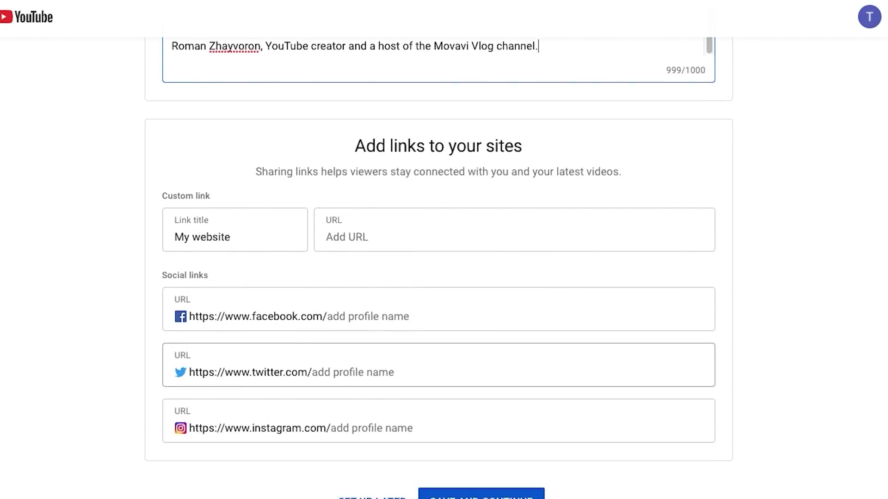
scroll(800, 296, "up", 1)
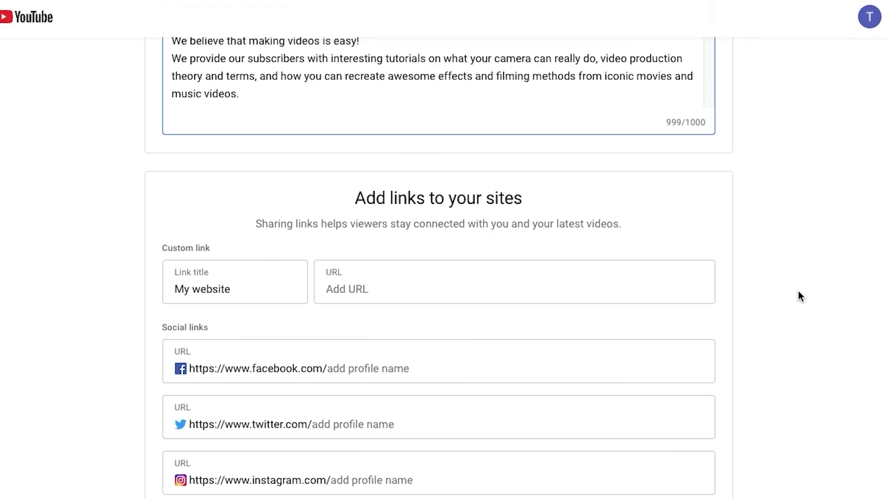
scroll(786, 287, "down", 2)
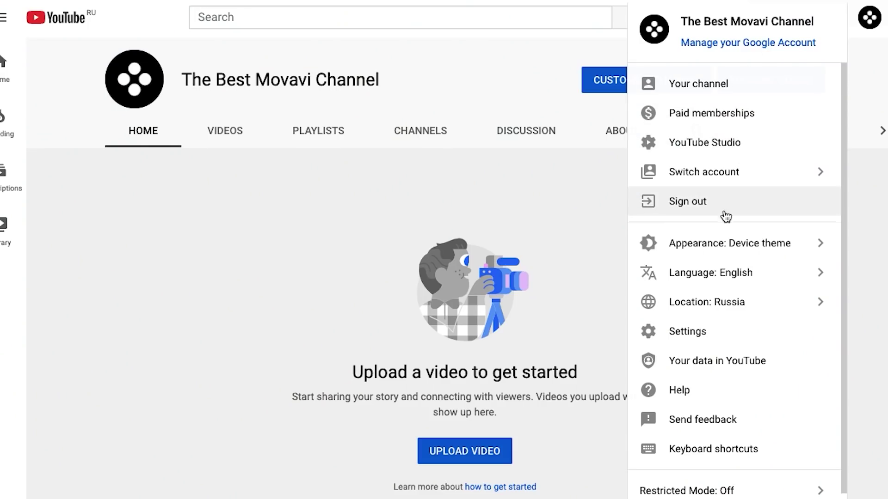
Step: Review the channel's status and features in account settings and start phone verification
left_click(711, 340)
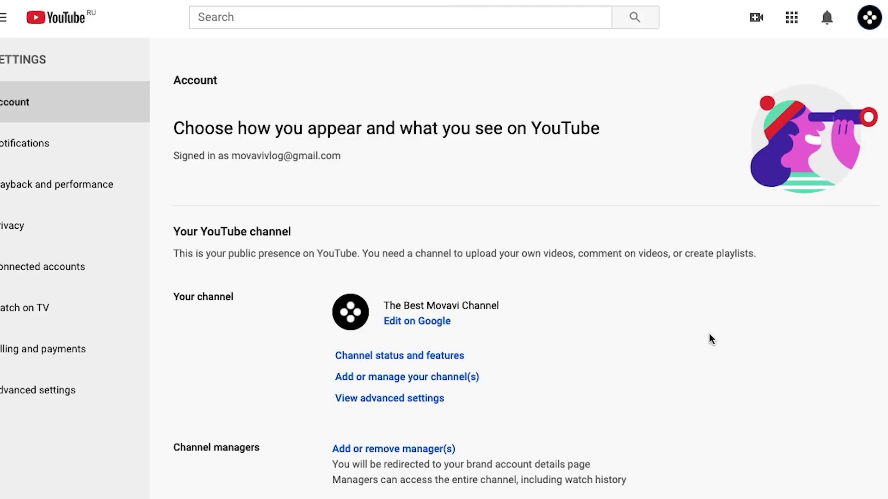
scroll(421, 326, "down", 2)
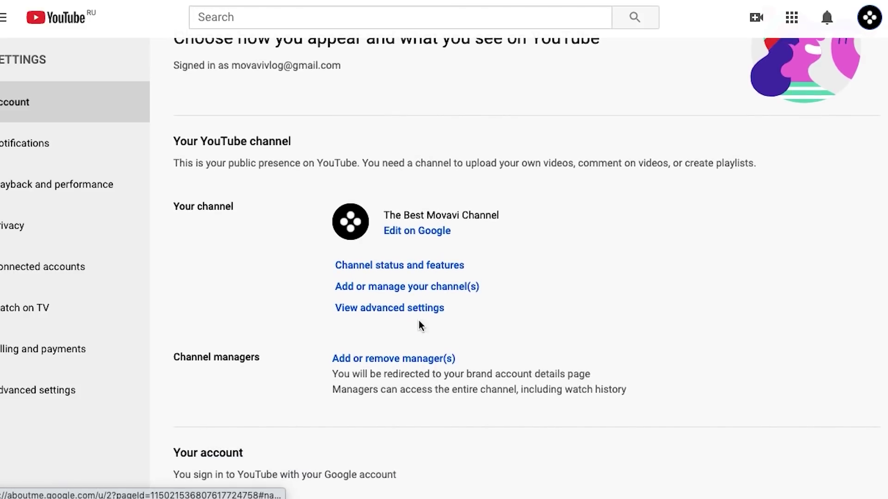
left_click(418, 271)
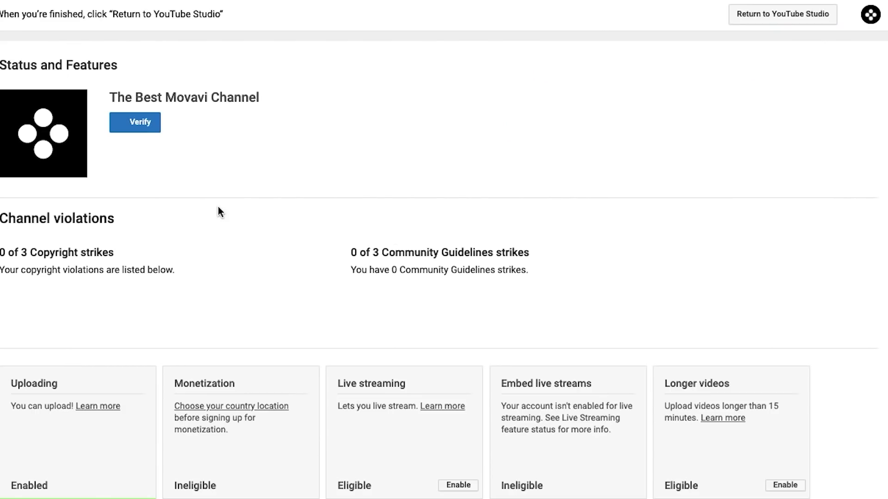
scroll(162, 261, "down", 5)
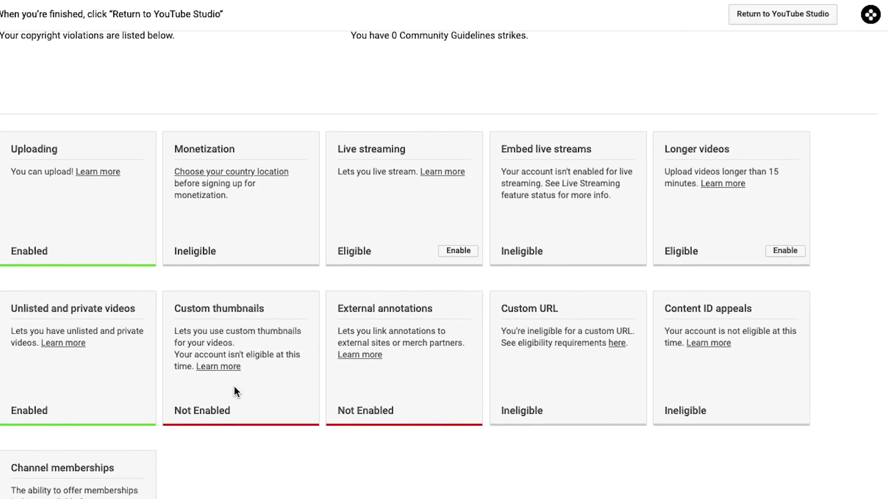
scroll(689, 352, "down", 3)
scroll(689, 352, "up", 3)
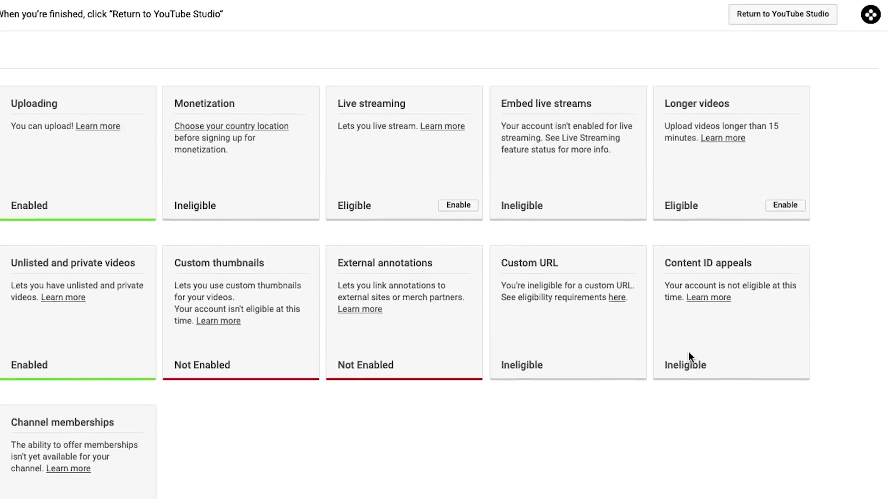
scroll(689, 352, "up", 6)
left_click(146, 131)
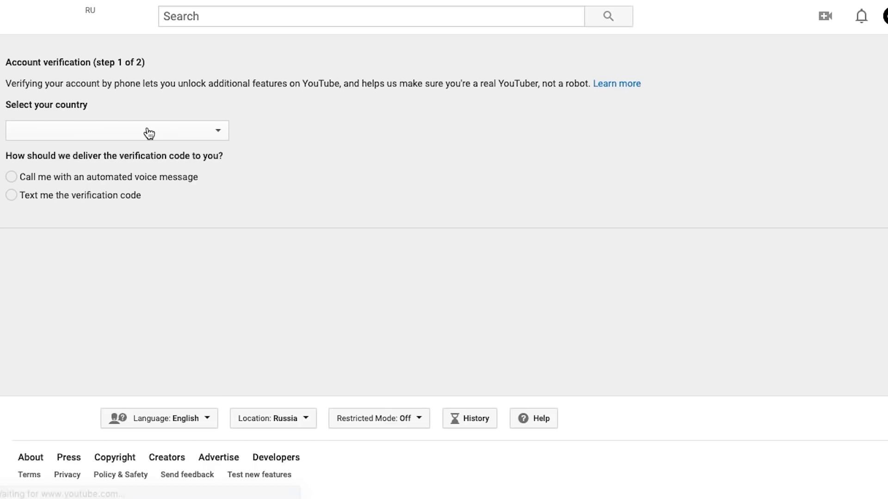
Step: Choose United States, request the code by text, enter the phone number, and submit the code
left_click(220, 131)
left_click(317, 124)
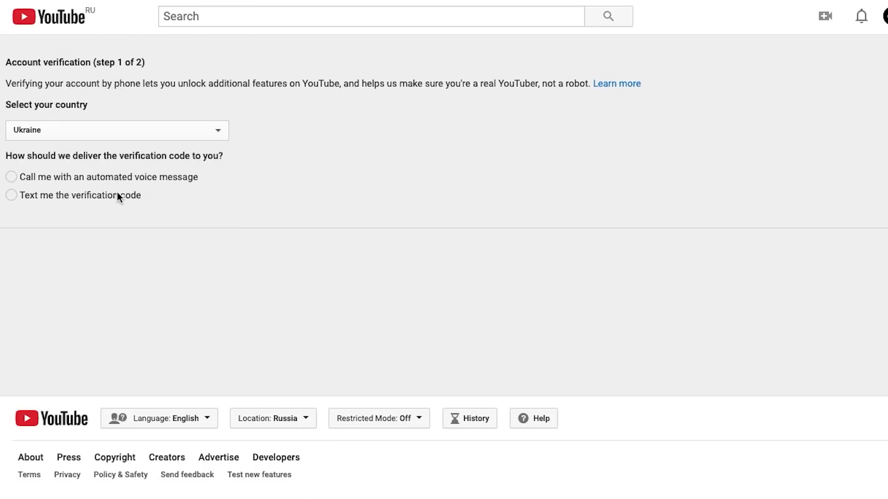
left_click(219, 135)
left_click(150, 168)
left_click(12, 195)
left_click(89, 290)
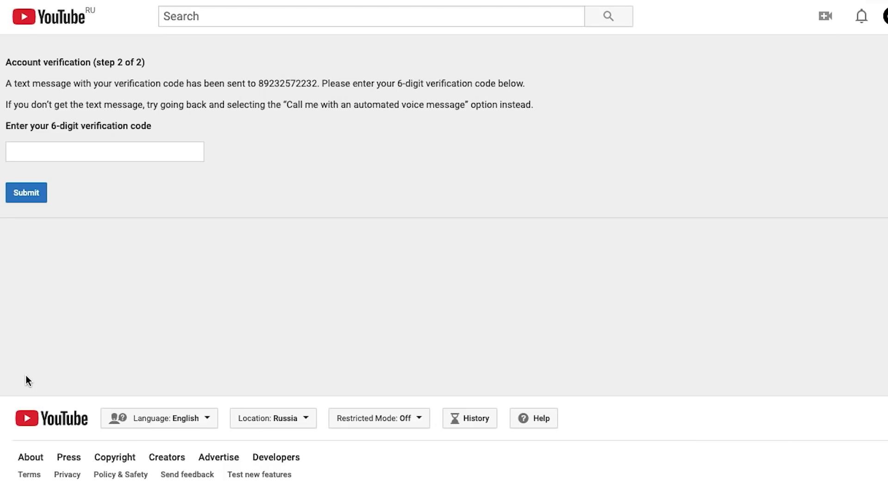
key("Return")
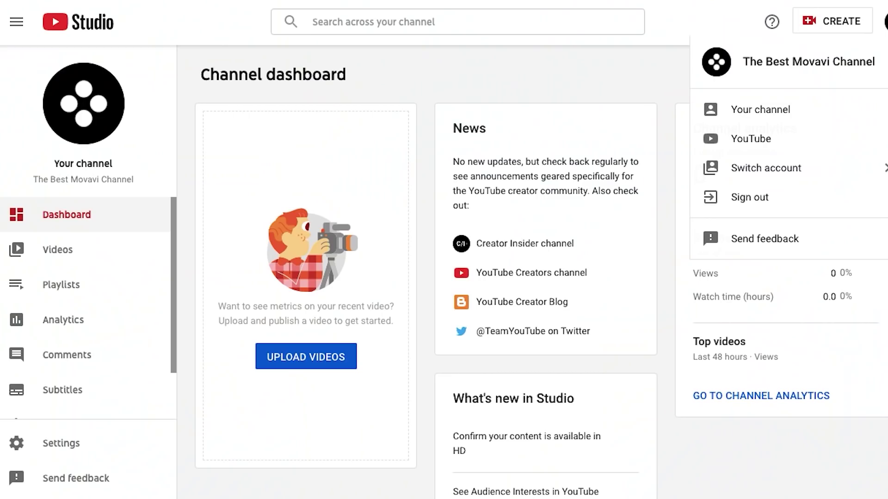
Step: From Customize Channel, upload movavi banner.jpg from the computer as the channel art
left_click(799, 102)
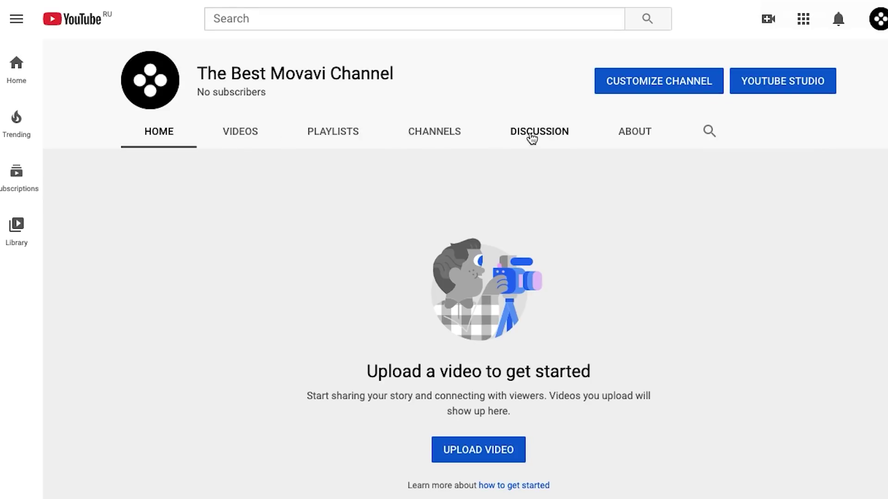
left_click(618, 86)
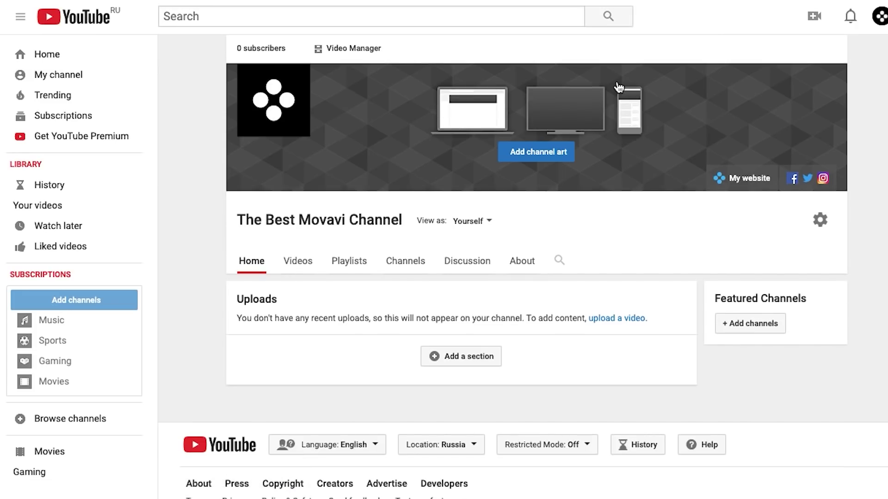
left_click(535, 160)
left_click(234, 97)
left_click(303, 95)
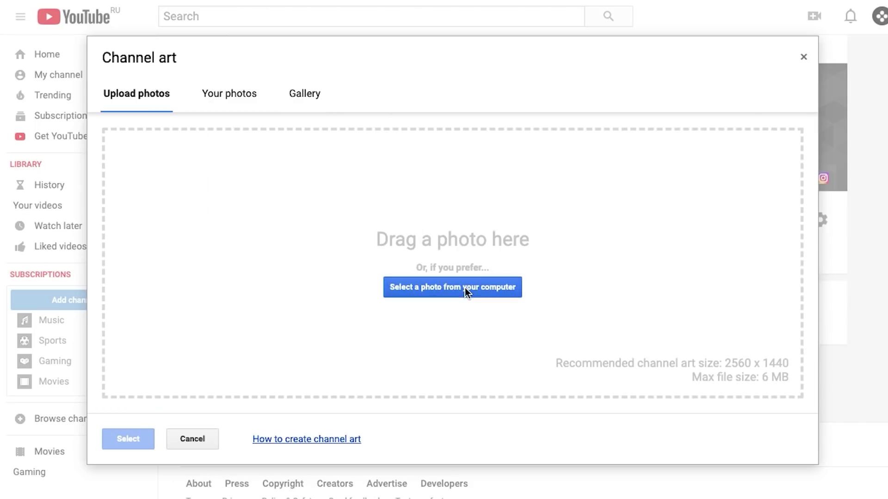
left_click(466, 287)
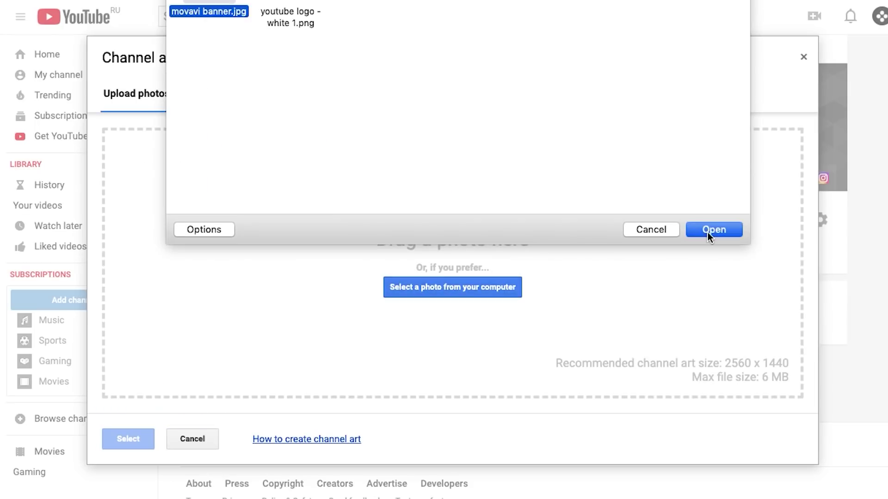
left_click(709, 236)
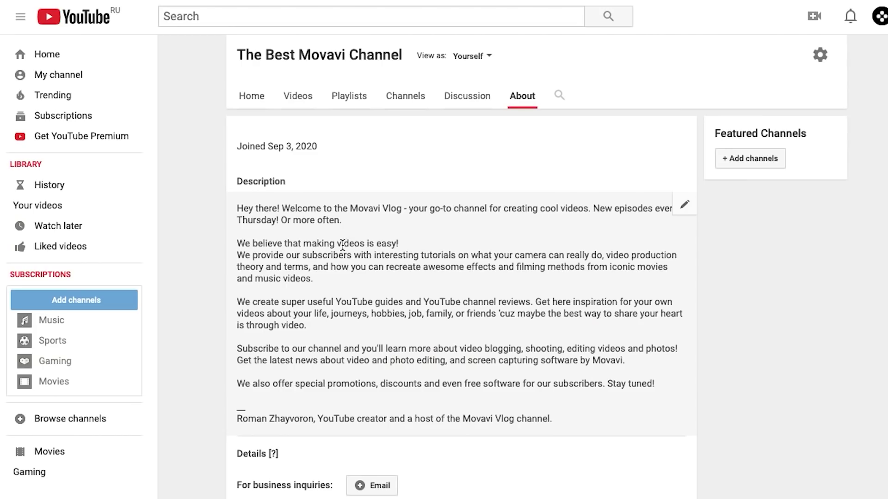
Step: Edit the channel description on the About tab and save it
scroll(343, 250, "down", 2)
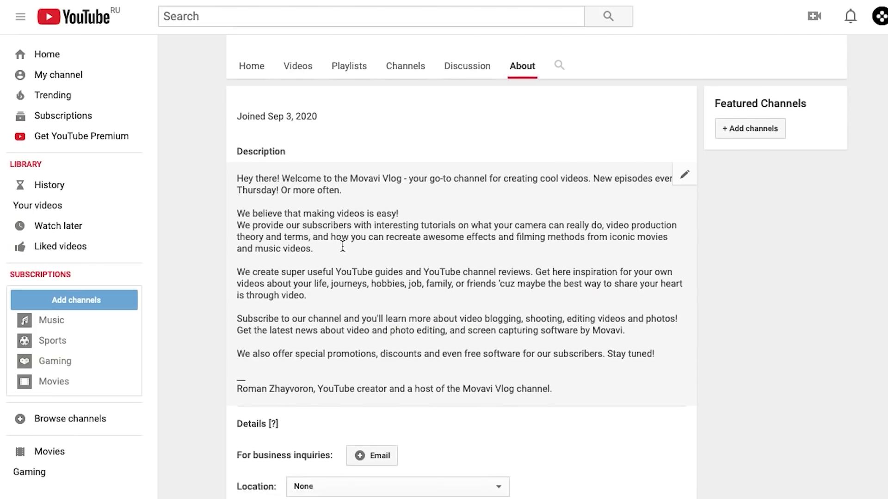
left_click(682, 91)
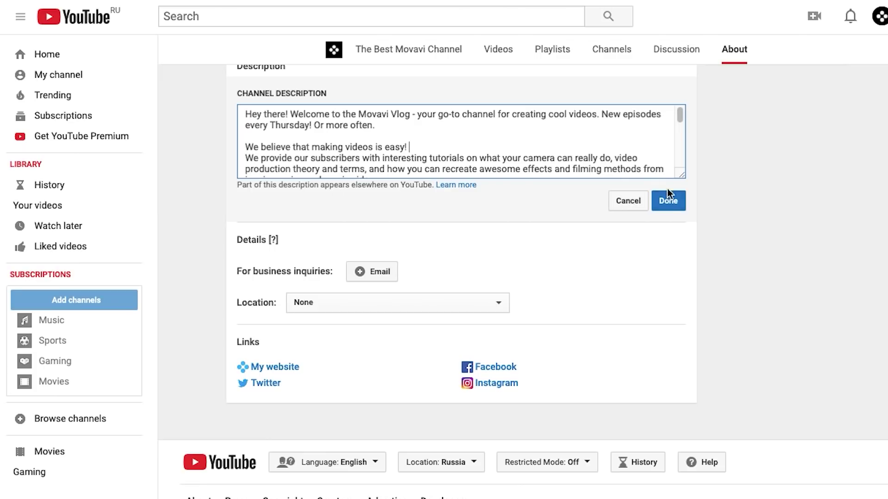
left_click(670, 201)
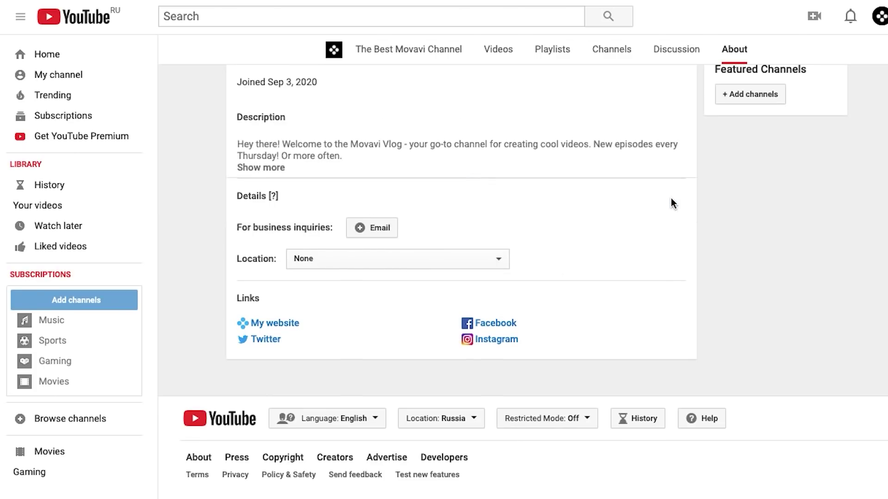
Step: Open the business-inquiries email entry and reveal the example channel's business email
left_click(383, 232)
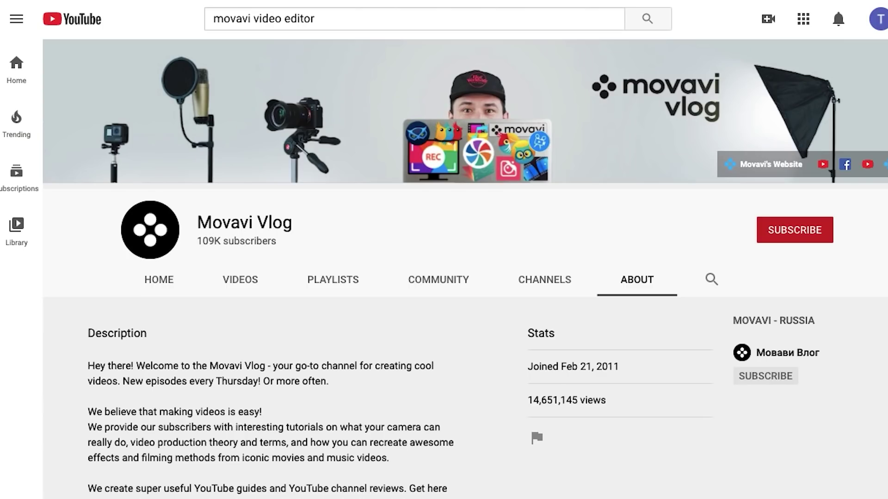
scroll(253, 268, "down", 5)
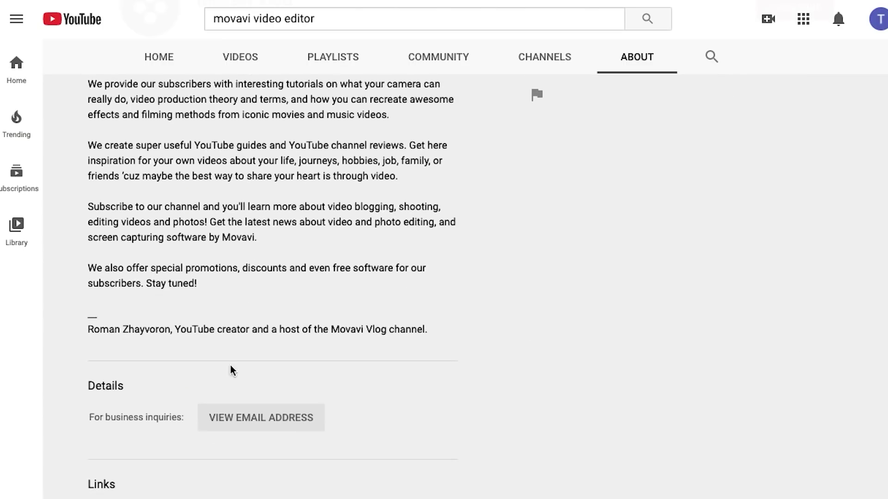
left_click(240, 419)
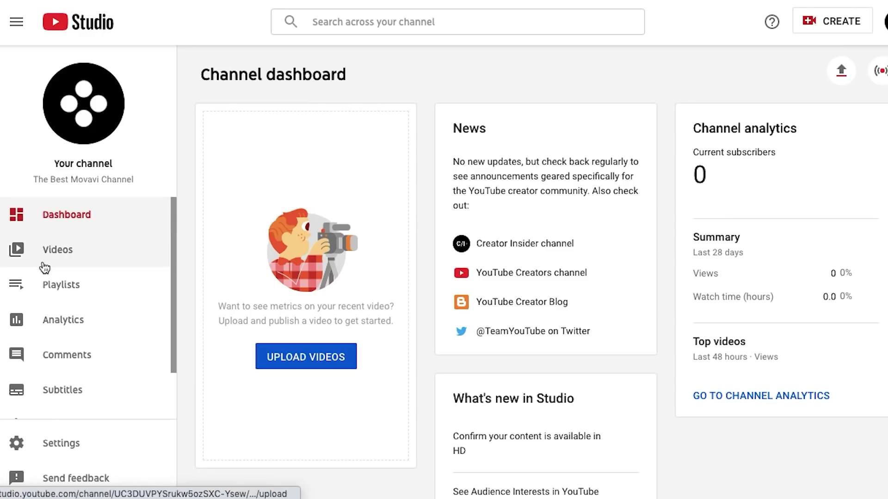
Step: In Basic info, add the keywords 'creating videos' and 'photo editing'
scroll(65, 273, "down", 2)
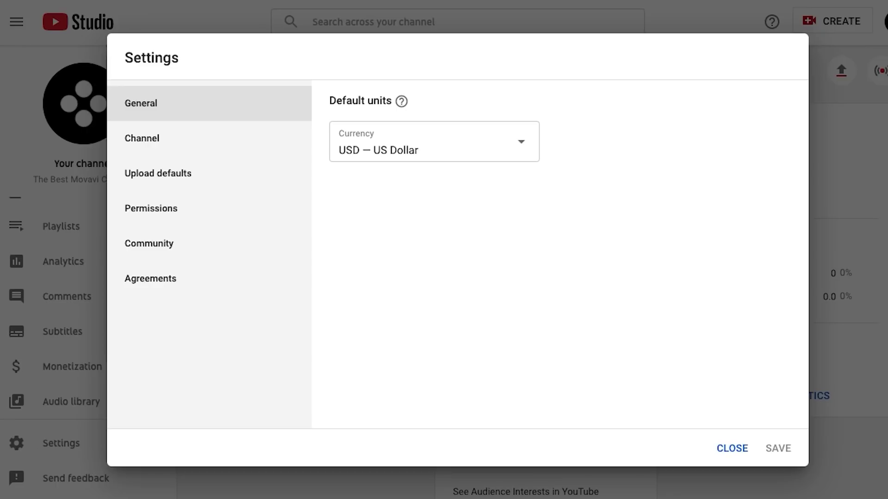
left_click(164, 148)
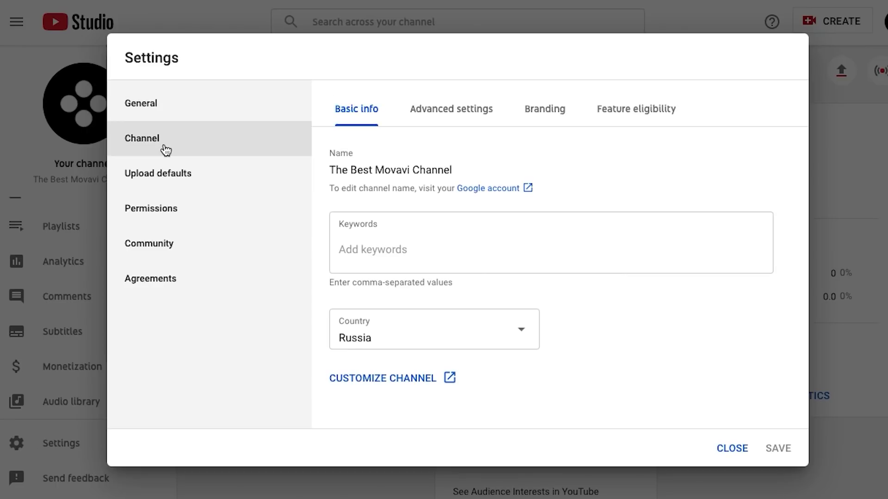
left_click(361, 255)
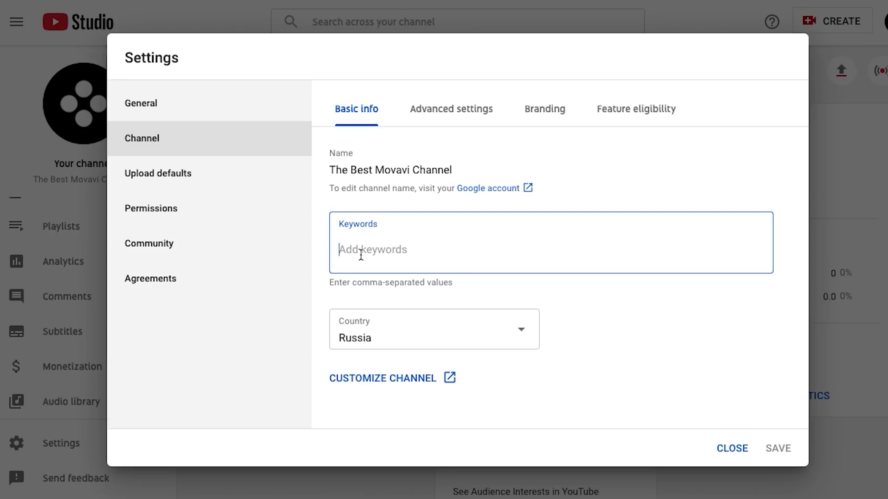
type("creating")
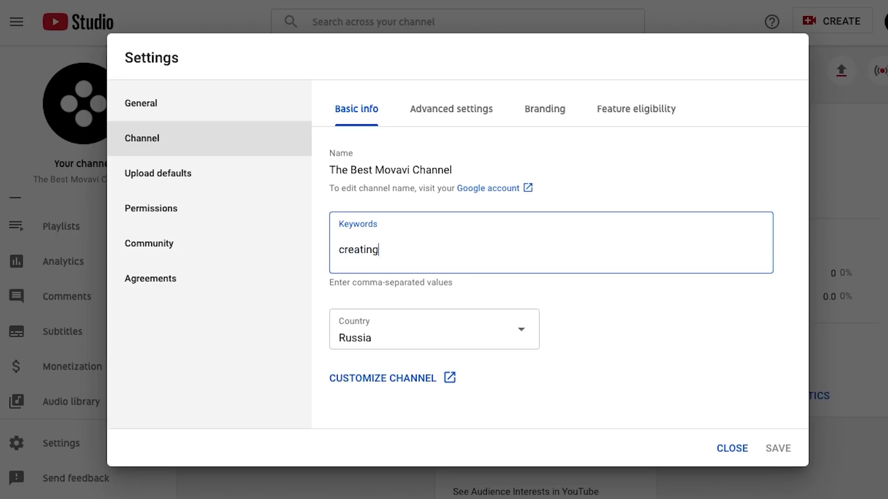
type(" videos")
key("comma")
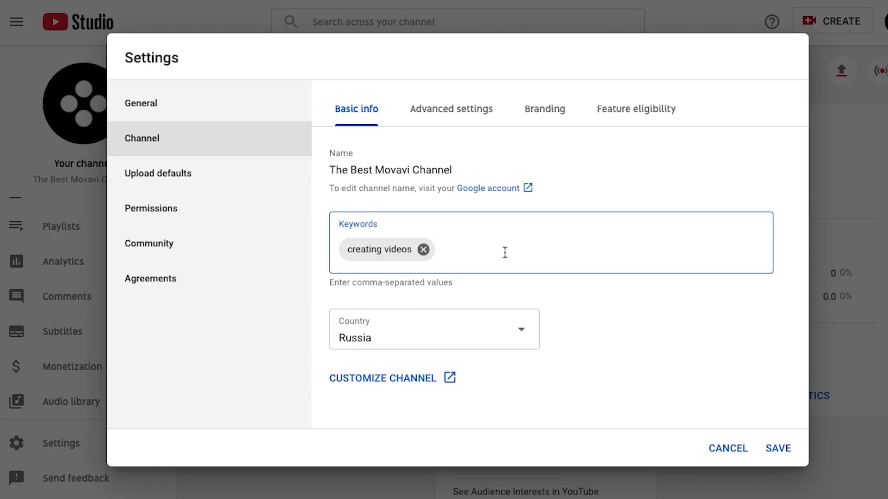
type("photo editing")
key("comma")
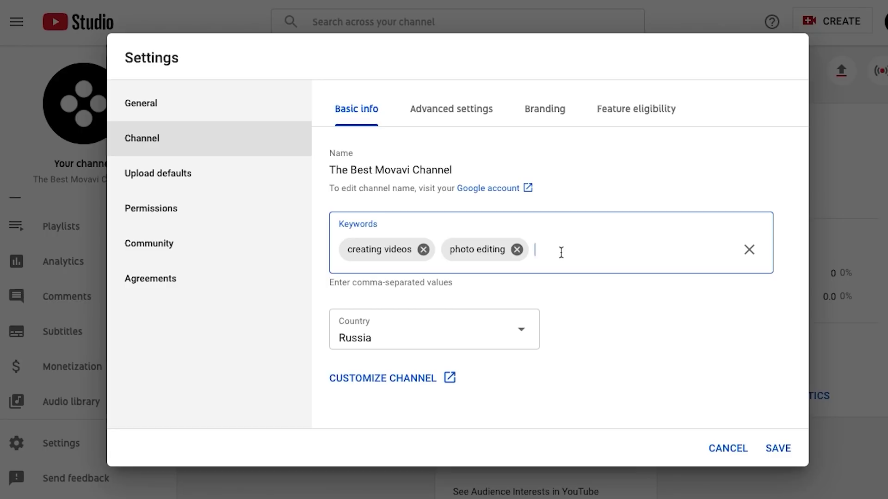
Step: Add the keywords 'video editing', 'screen capturing software' and 'movavi'
type("video editing")
key("comma")
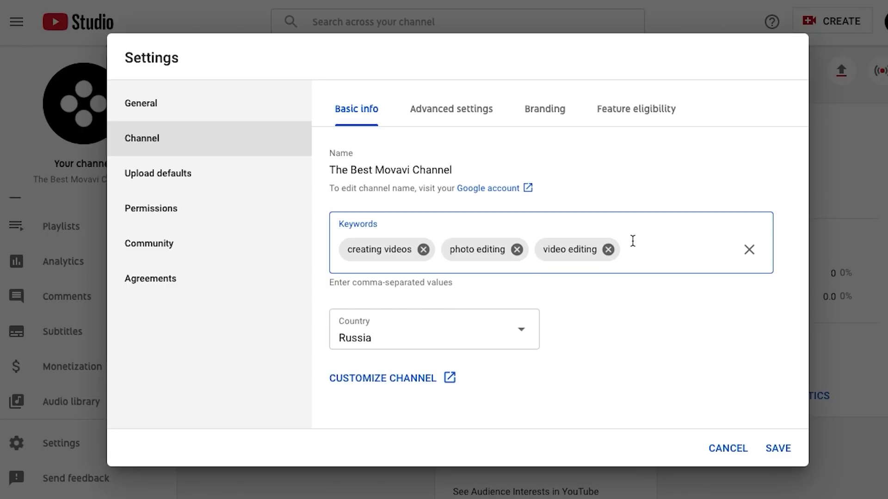
type("screen captu")
type("ring software")
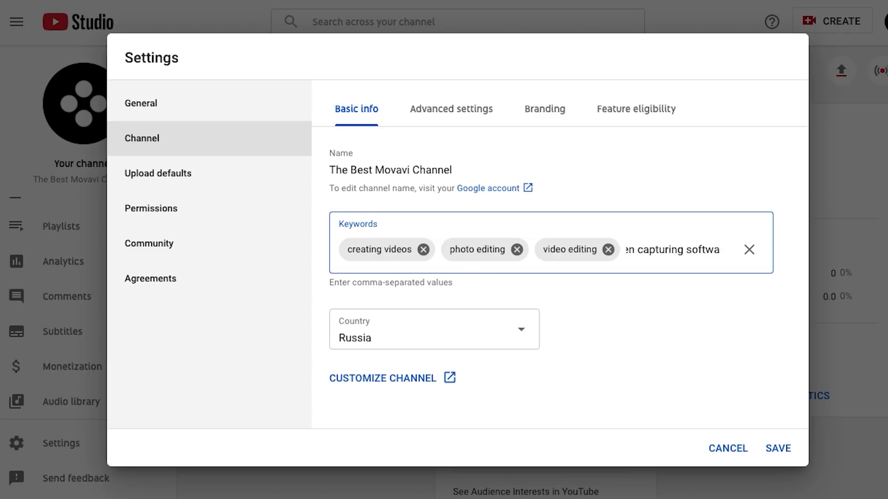
key("comma")
type("movavi")
key("comma")
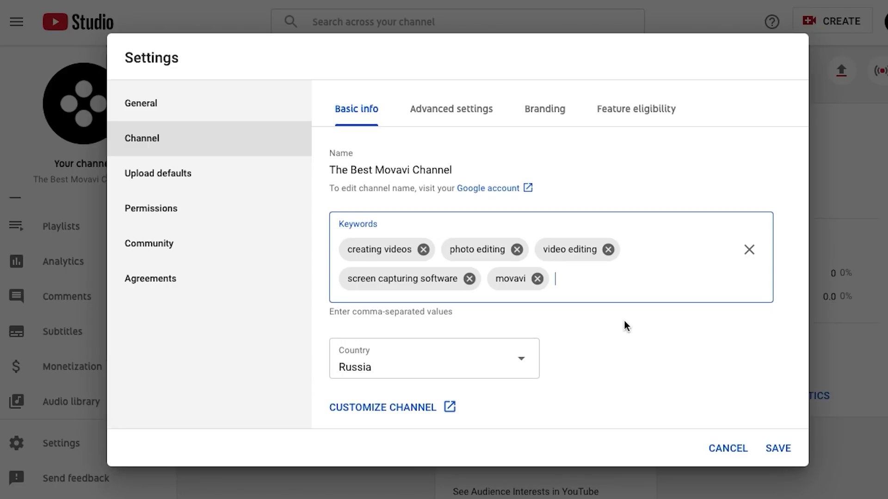
Step: On the Advanced settings tab, set the channel audience to 'No, not made for kids'
left_click(451, 111)
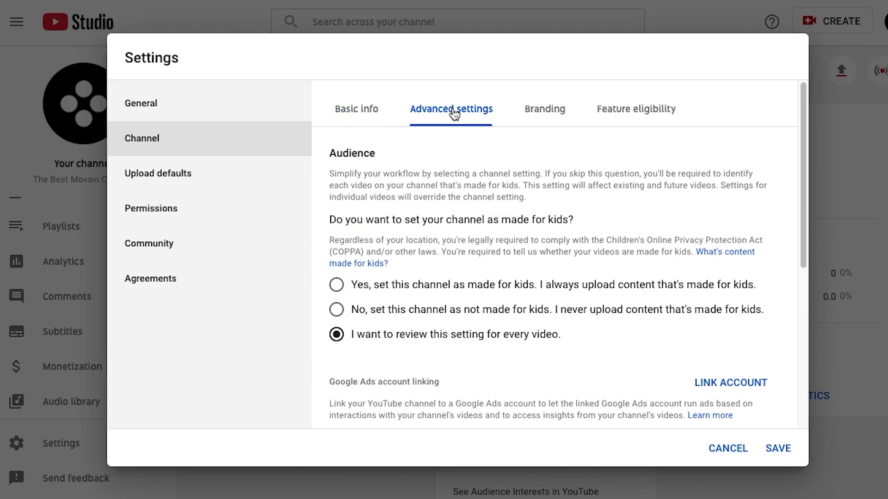
left_click(337, 289)
left_click(337, 293)
left_click(336, 333)
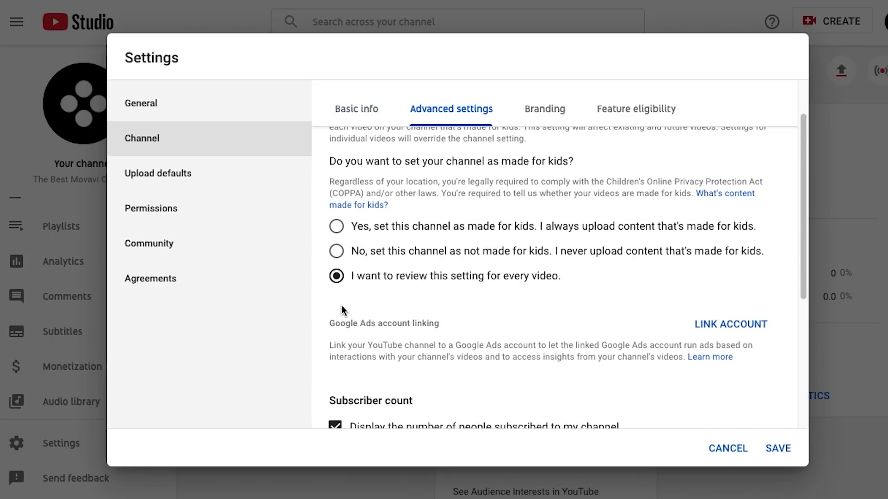
left_click(336, 280)
left_click(337, 393)
left_click(336, 334)
left_click(336, 309)
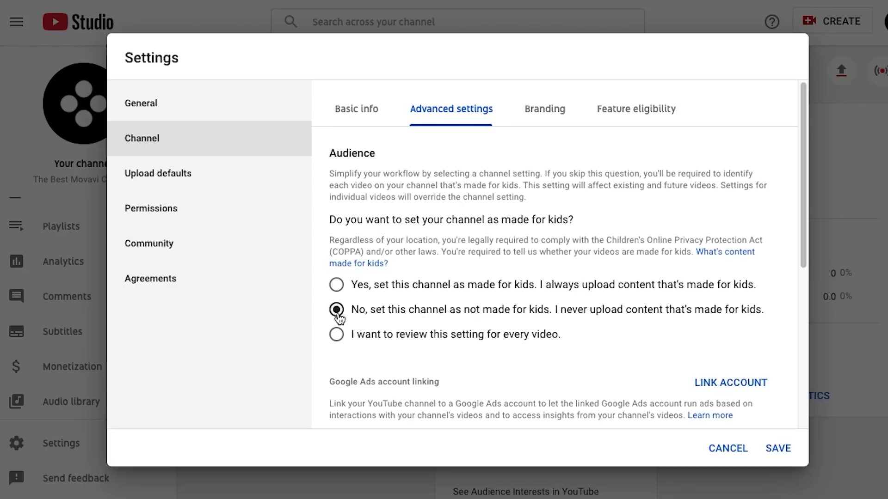
scroll(337, 315, "down", 1)
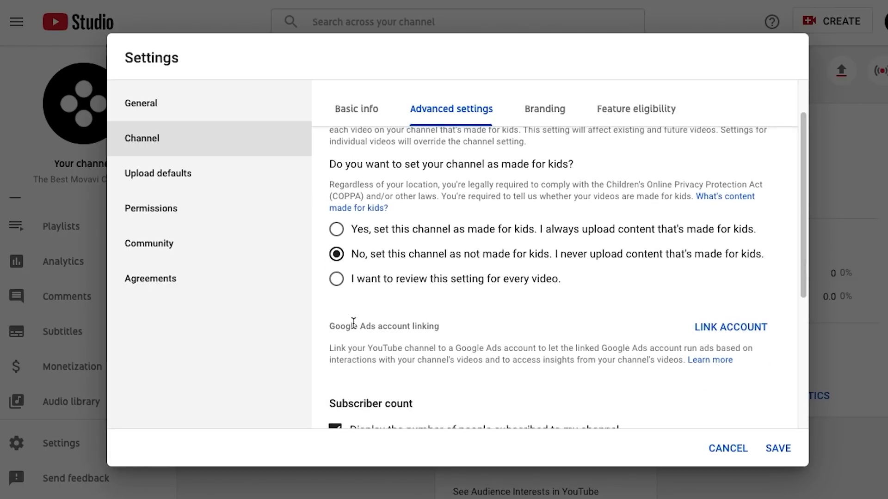
scroll(454, 337, "down", 4)
scroll(453, 334, "up", 1)
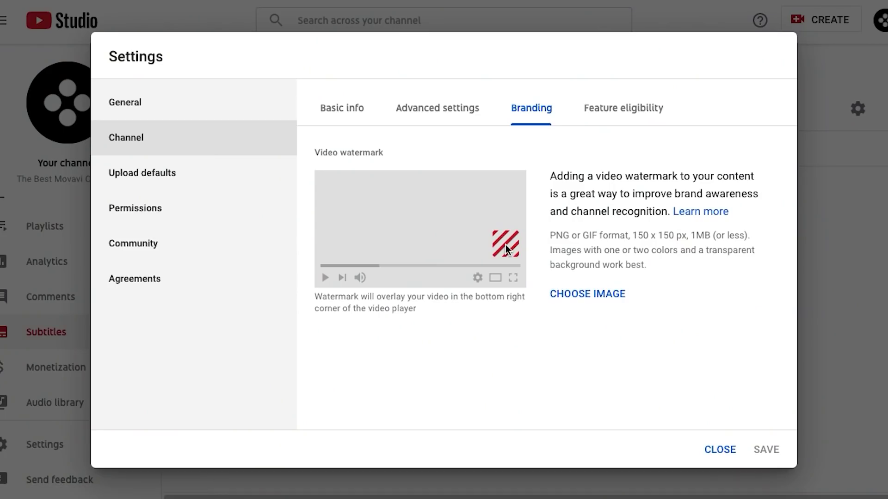
Step: Upload the channel logo image as the video watermark
left_click(564, 294)
left_click(363, 7)
left_click(703, 229)
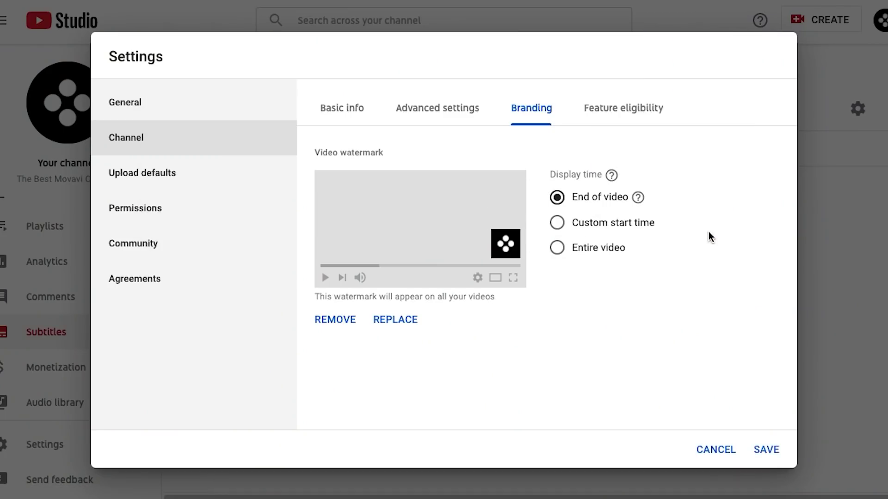
Step: Set the watermark display time to Entire video
left_click(558, 224)
left_click(558, 279)
left_click(558, 224)
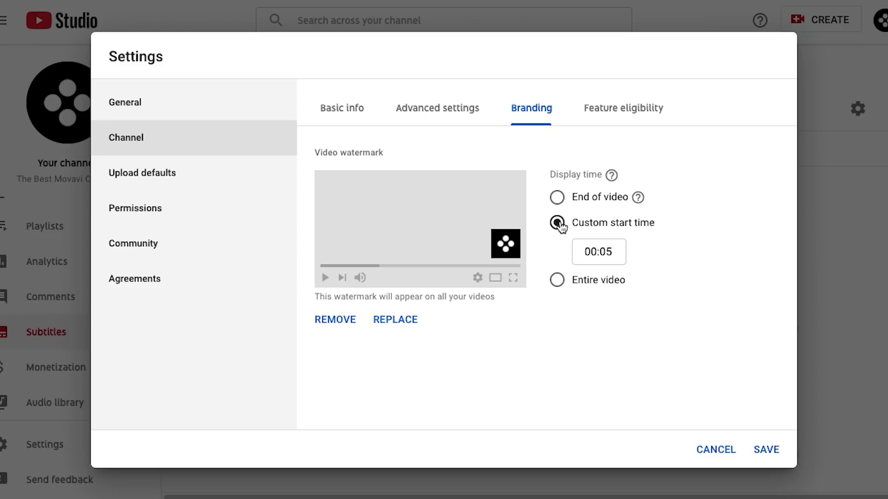
left_click(558, 198)
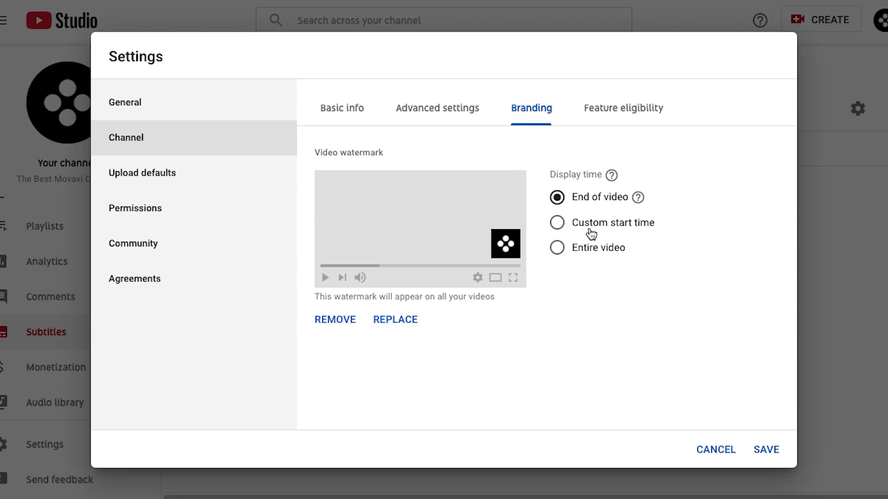
left_click(558, 224)
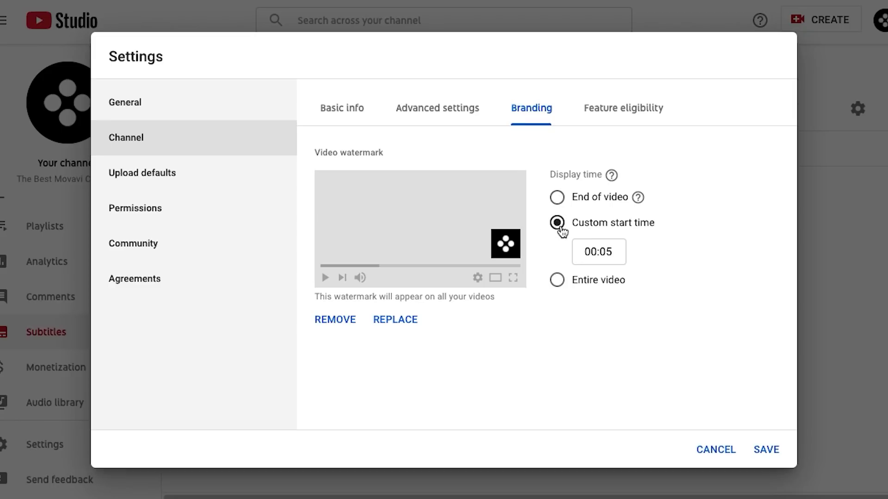
left_click(557, 280)
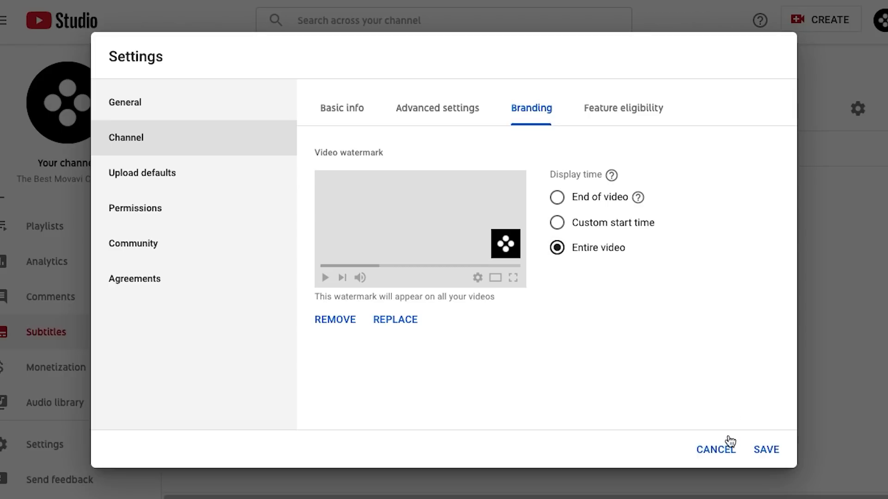
Step: Save the watermark settings and return to the channel's Upload defaults
left_click(766, 451)
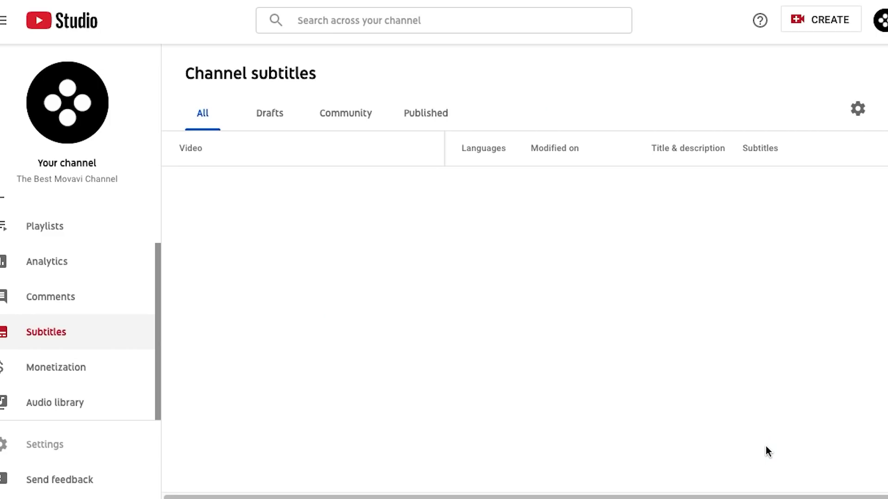
scroll(36, 430, "up", 2)
left_click(41, 443)
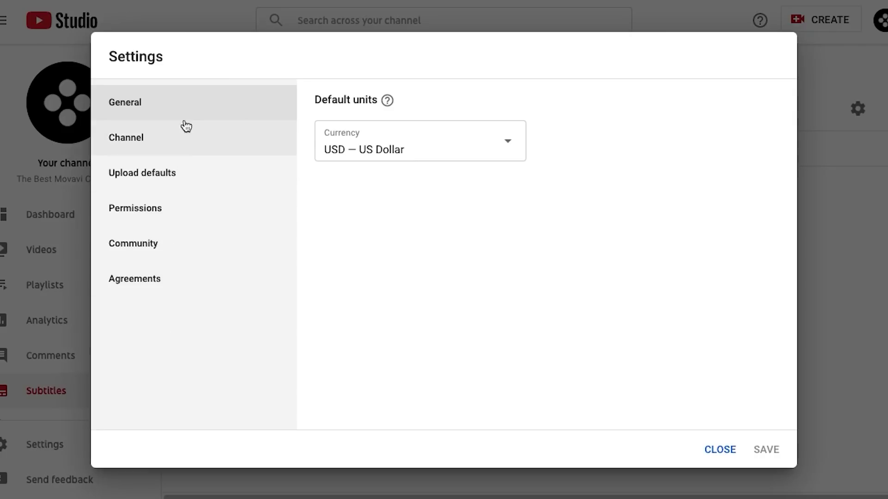
left_click(164, 181)
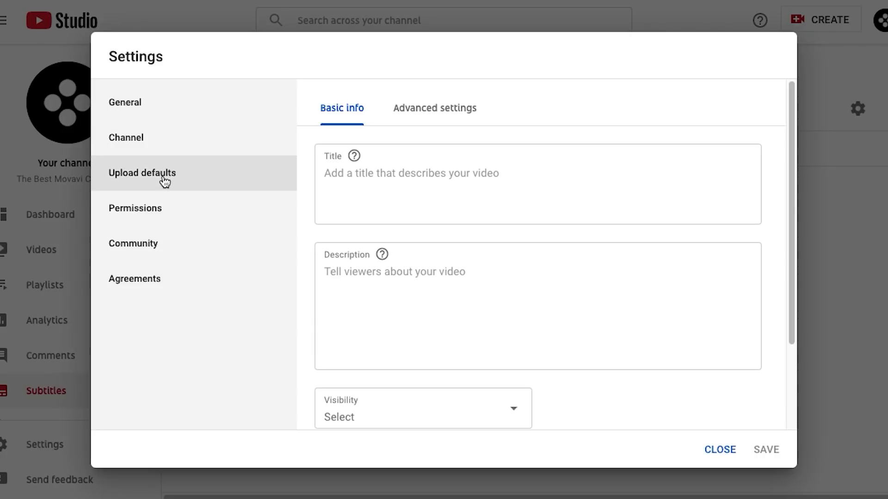
Step: Default new uploads to Public with tags movavi, video editing, creating videos, and save
left_click(483, 182)
scroll(483, 181, "down", 3)
left_click(491, 299)
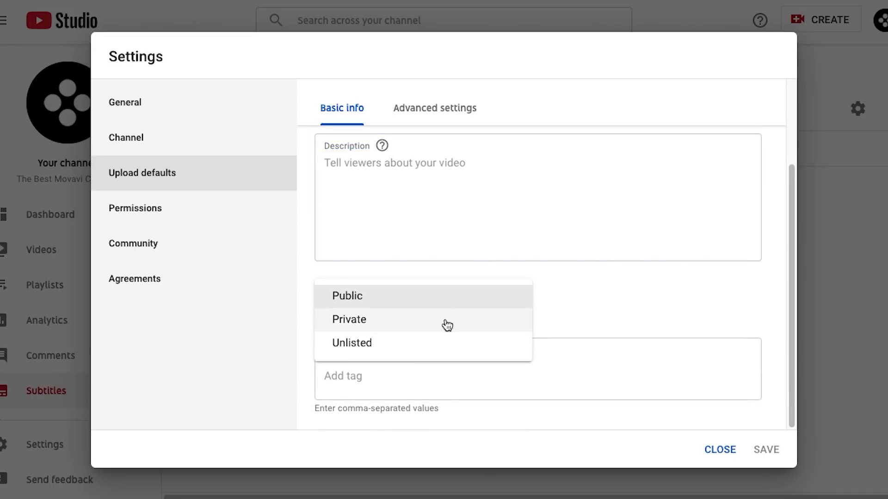
left_click(436, 303)
left_click(415, 365)
type("movavi,")
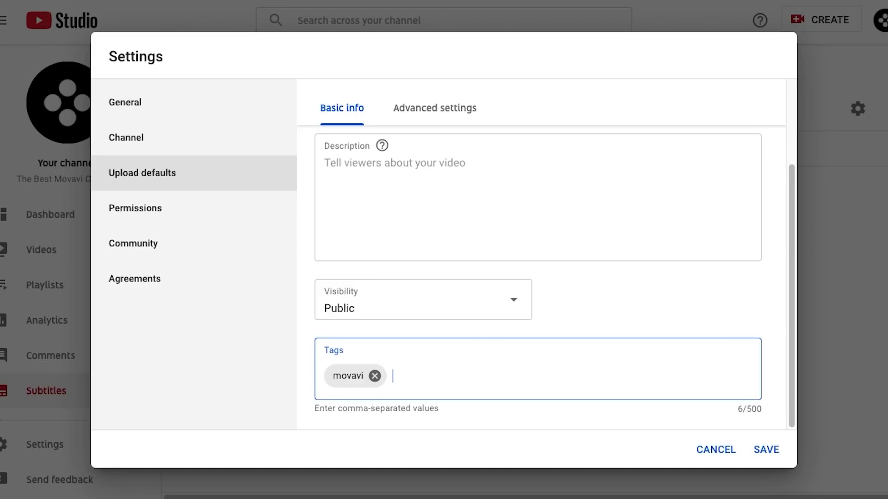
type("video editing,c")
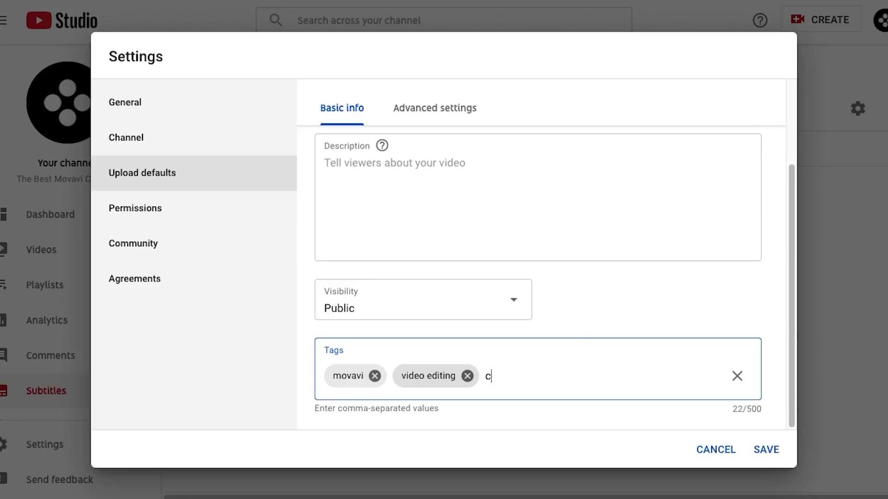
type("reating videos,")
left_click(766, 449)
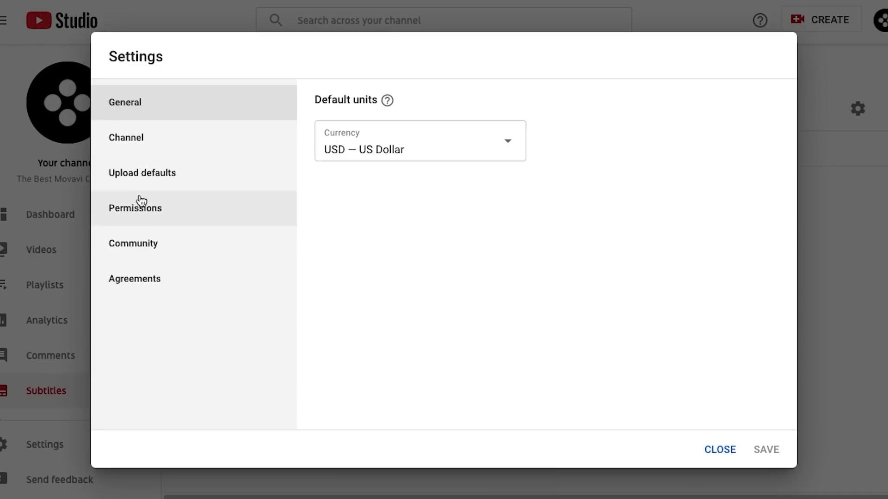
Step: Reopen the advanced upload defaults with all comments allowed
left_click(139, 172)
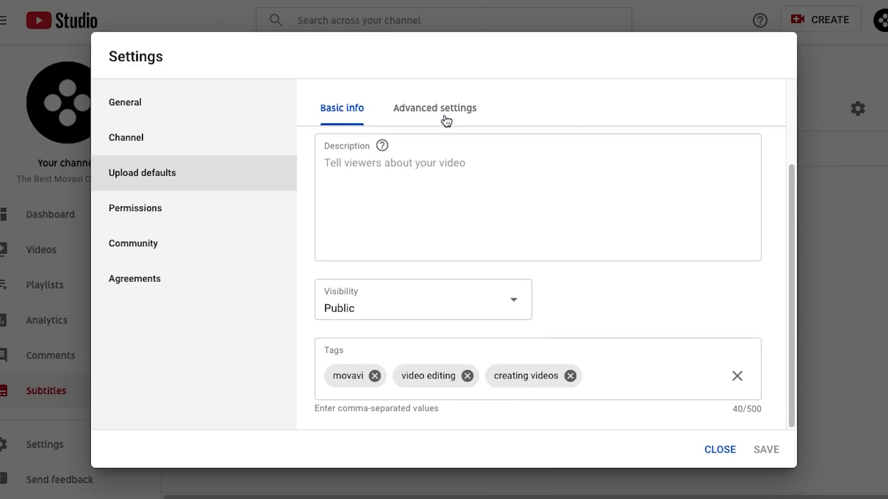
left_click(435, 108)
left_click(513, 357)
left_click(470, 353)
Step: Review the License, Category and Caption certification defaults, leaving them unchanged
scroll(599, 295, "up", 1)
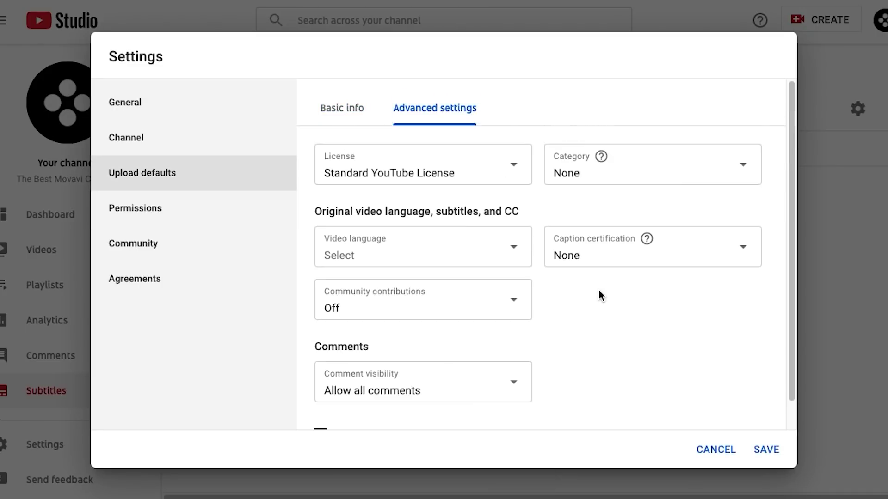
left_click(485, 166)
left_click(486, 158)
left_click(657, 166)
key("Escape")
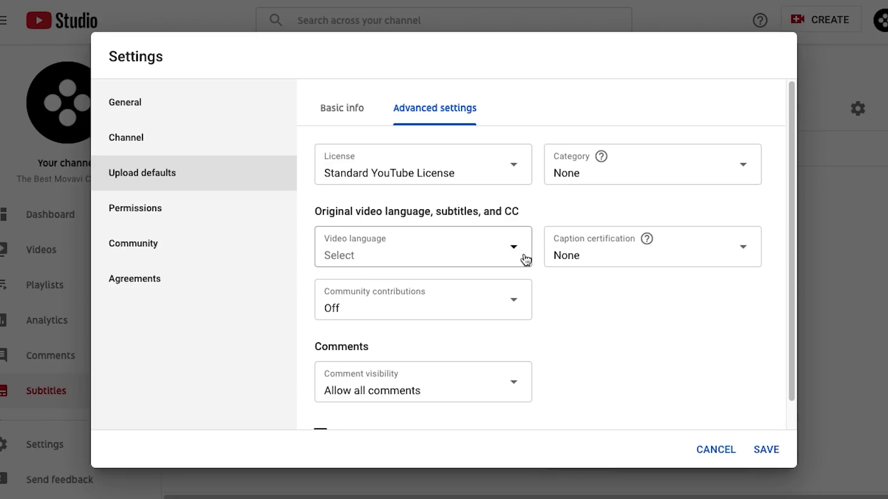
left_click(647, 250)
key("Escape")
scroll(648, 379, "down", 1)
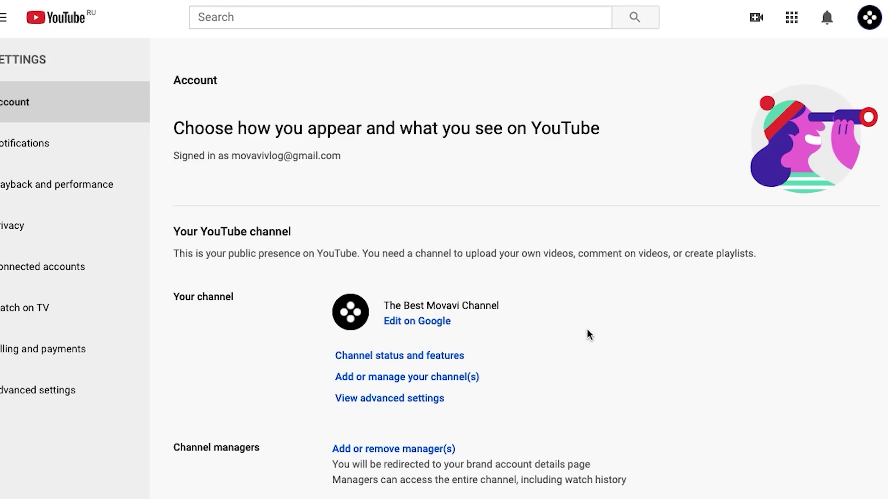
scroll(587, 329, "down", 2)
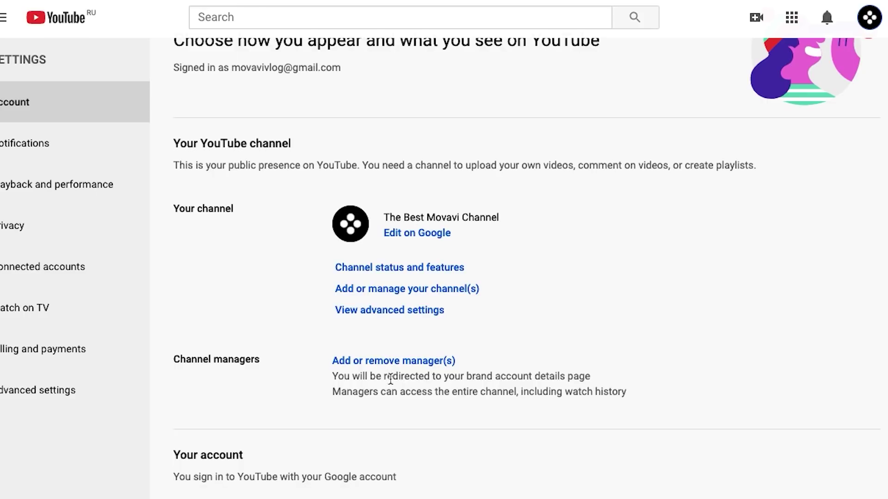
Step: Copy the channel's User ID and Channel ID, then open the custom-URL help article
scroll(389, 324, "down", 1)
left_click(389, 276)
left_click(550, 252)
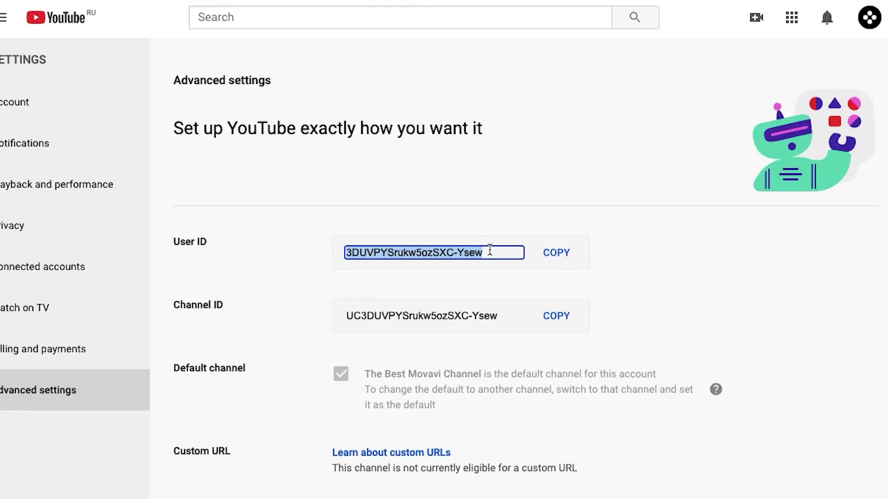
left_click(664, 257)
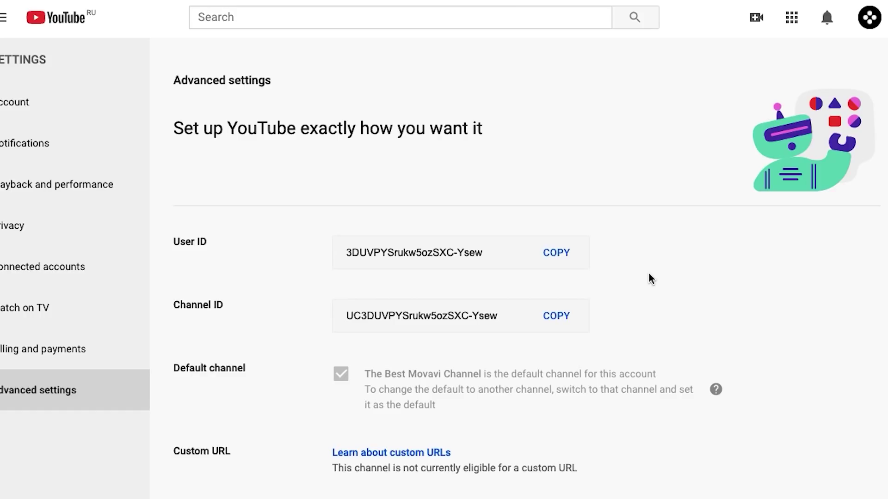
left_click(448, 314)
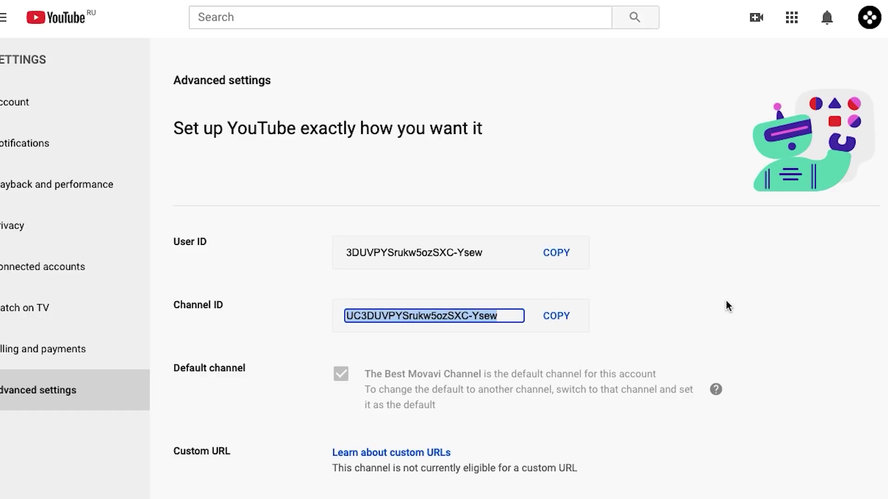
left_click(726, 305)
scroll(725, 305, "down", 3)
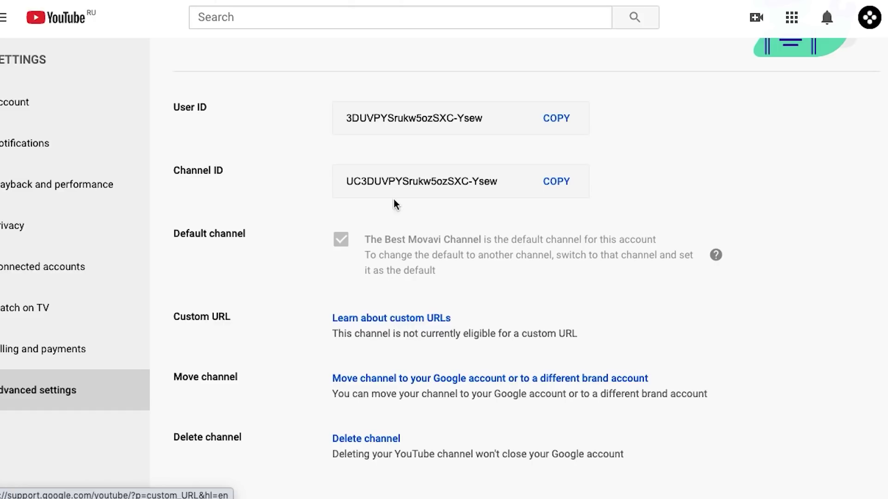
left_click(395, 182)
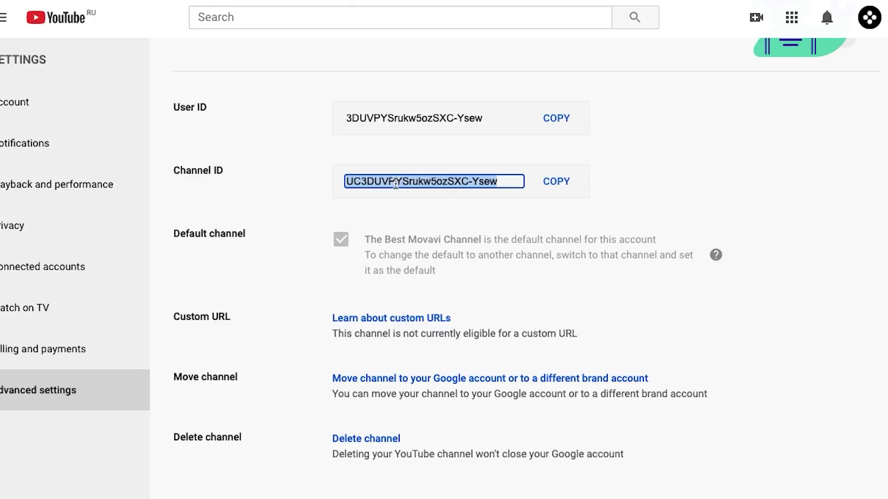
left_click(382, 322)
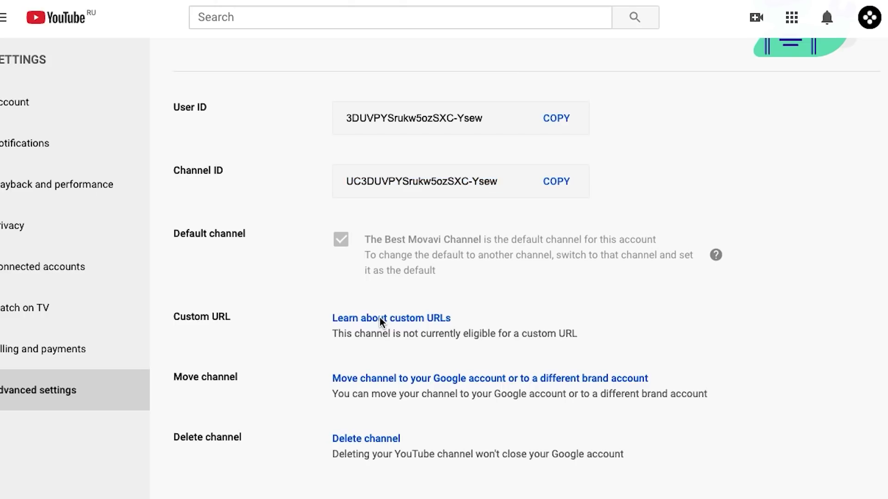
scroll(463, 271, "down", 2)
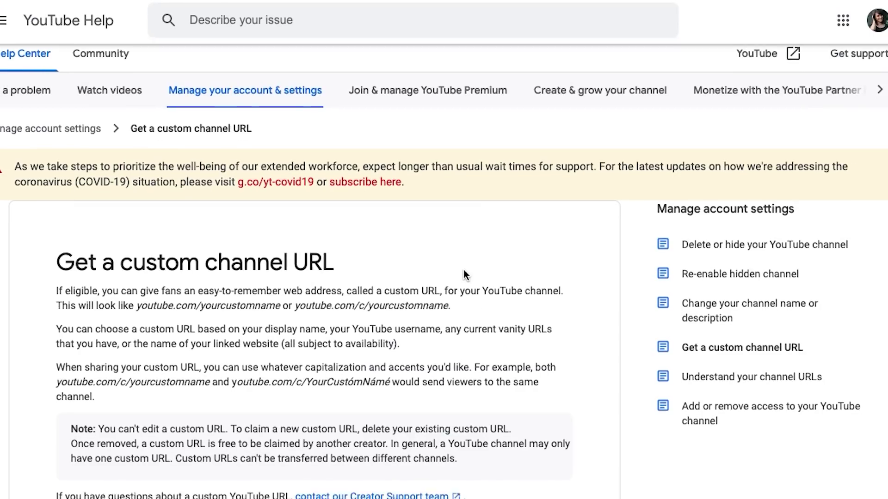
scroll(464, 270, "down", 5)
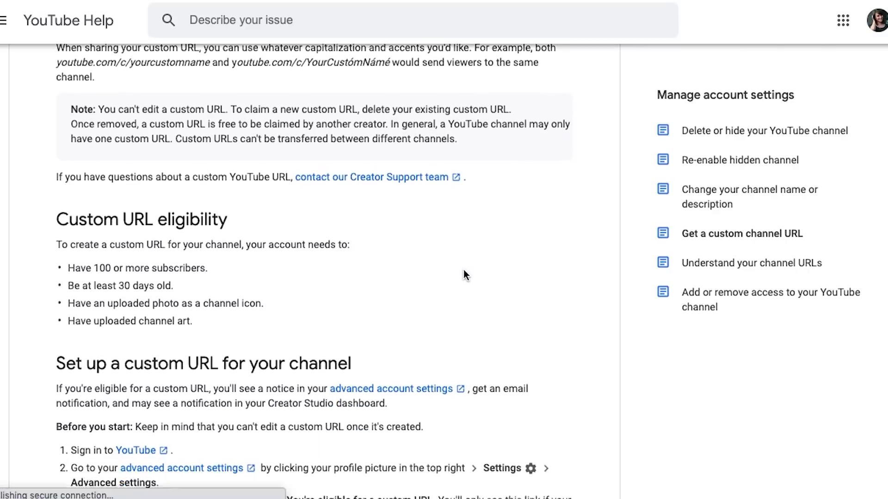
right_click(199, 304)
key("Escape")
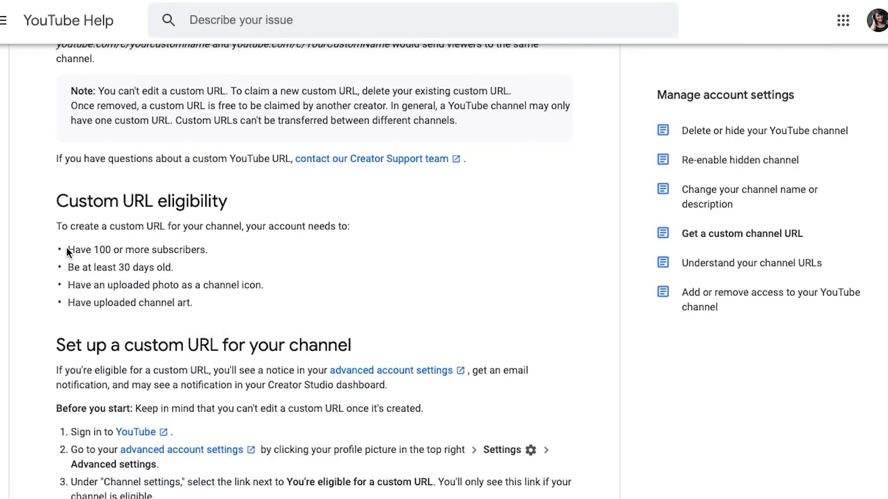
left_click_drag(67, 249, 193, 302)
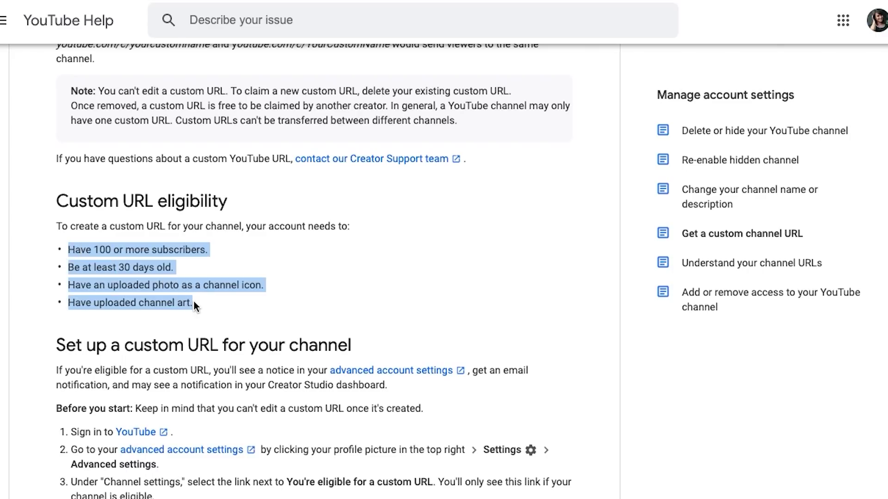
left_click(344, 310)
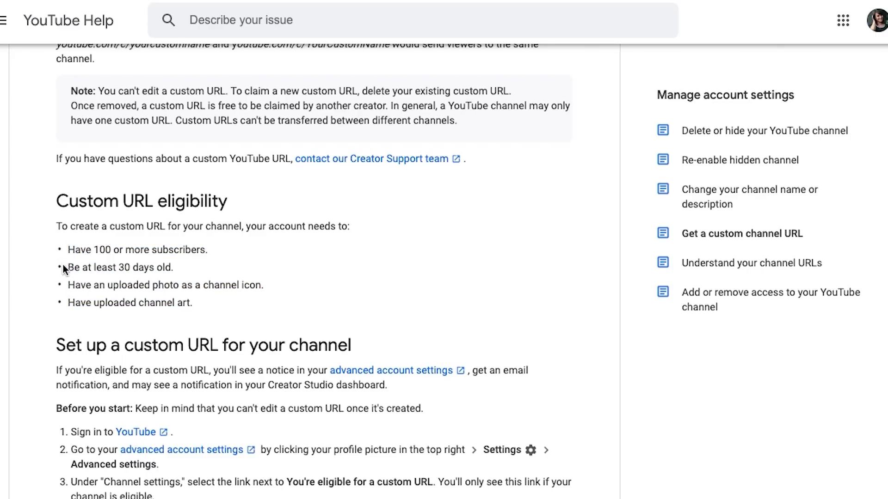